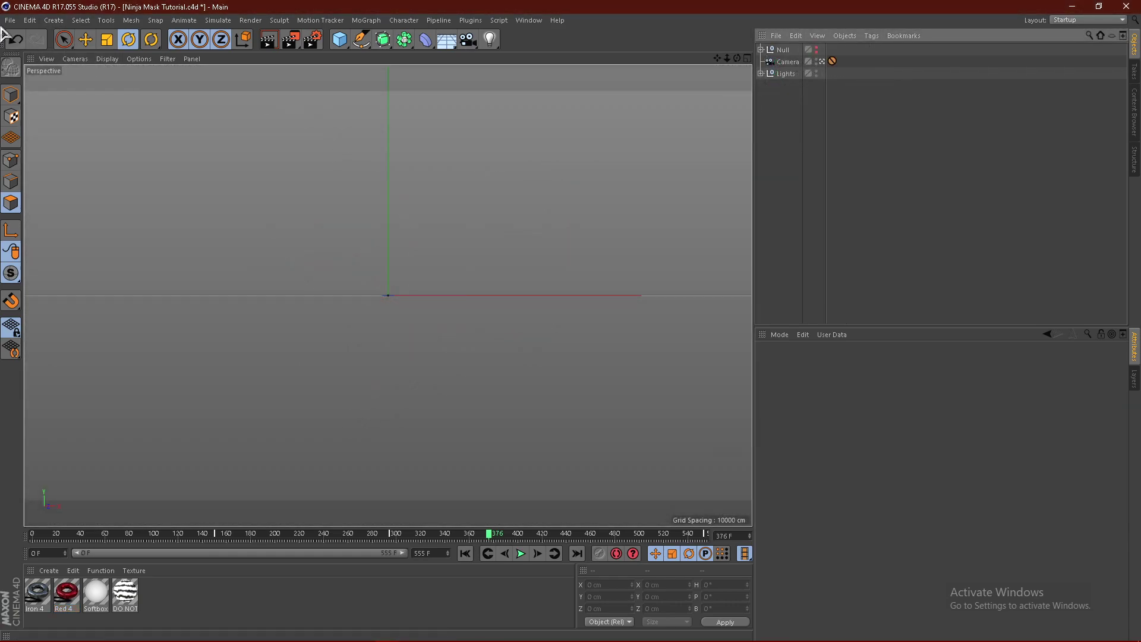
# Open FaZe Logo Fix.ai and accept the default Illustrator Import settings.
pyautogui.click(10, 20)
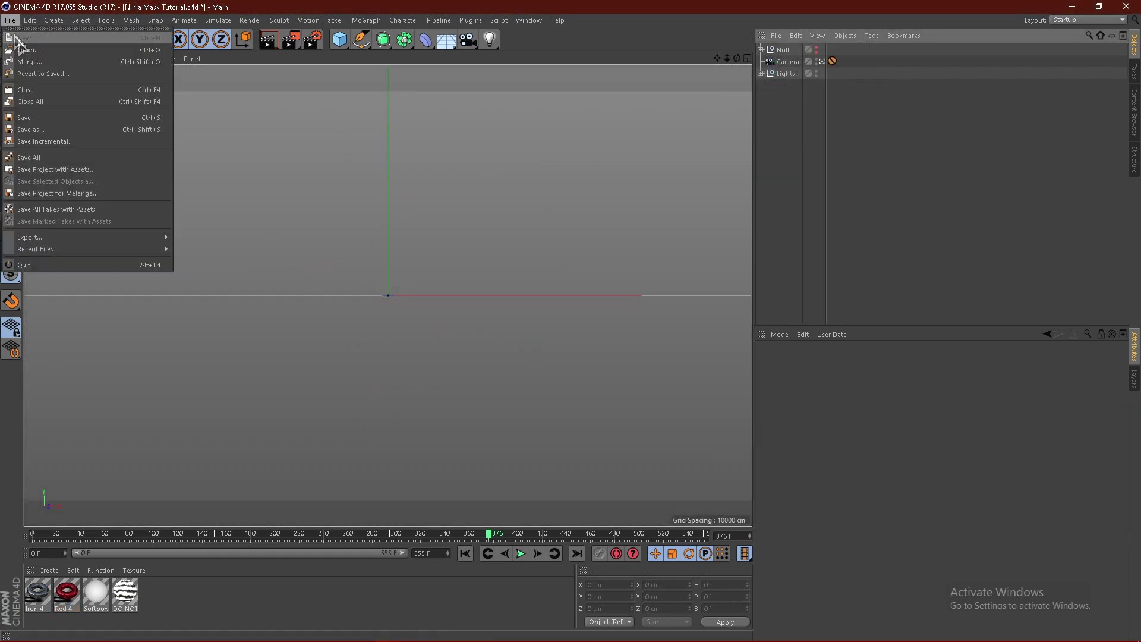
pyautogui.click(54, 71)
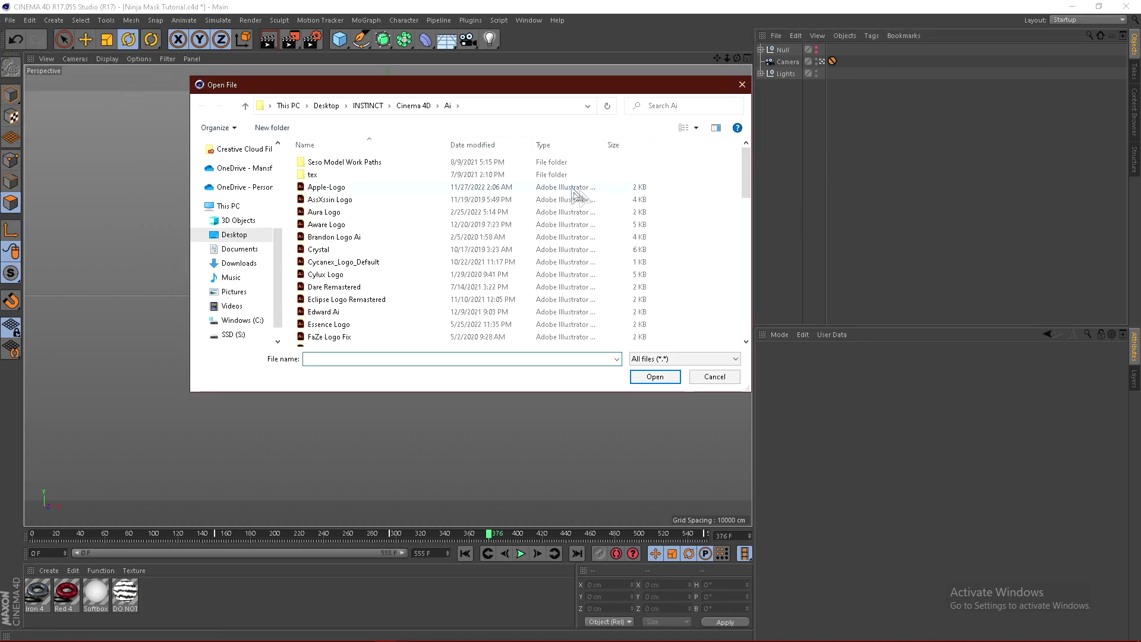
pyautogui.moveTo(437, 85); pyautogui.dragTo(510, 95)
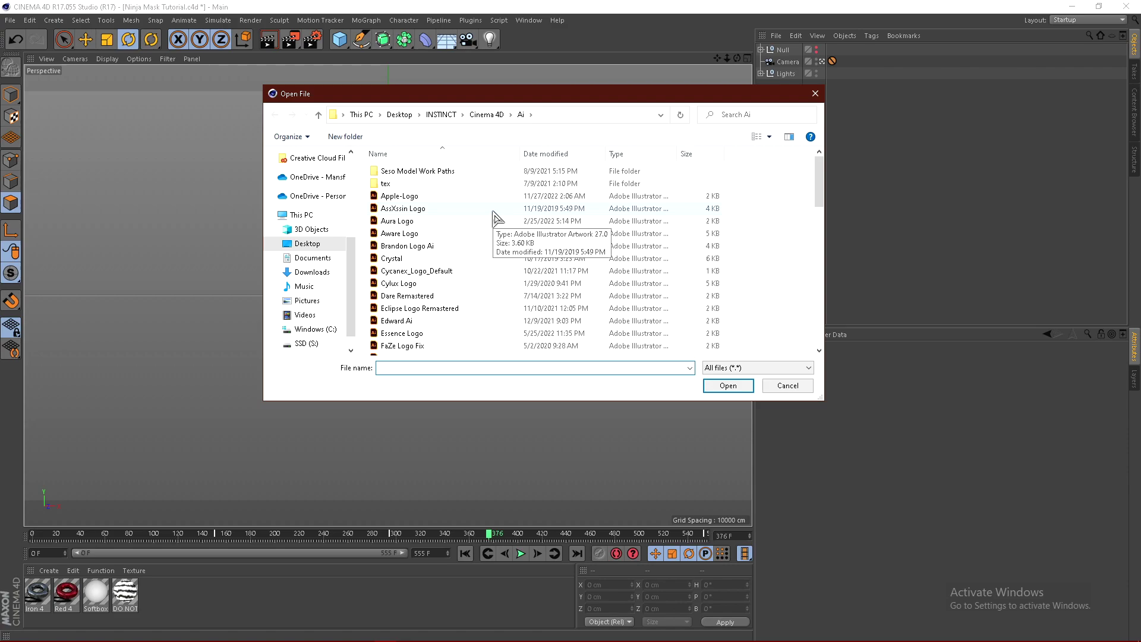
pyautogui.scroll(-1, 494, 216)
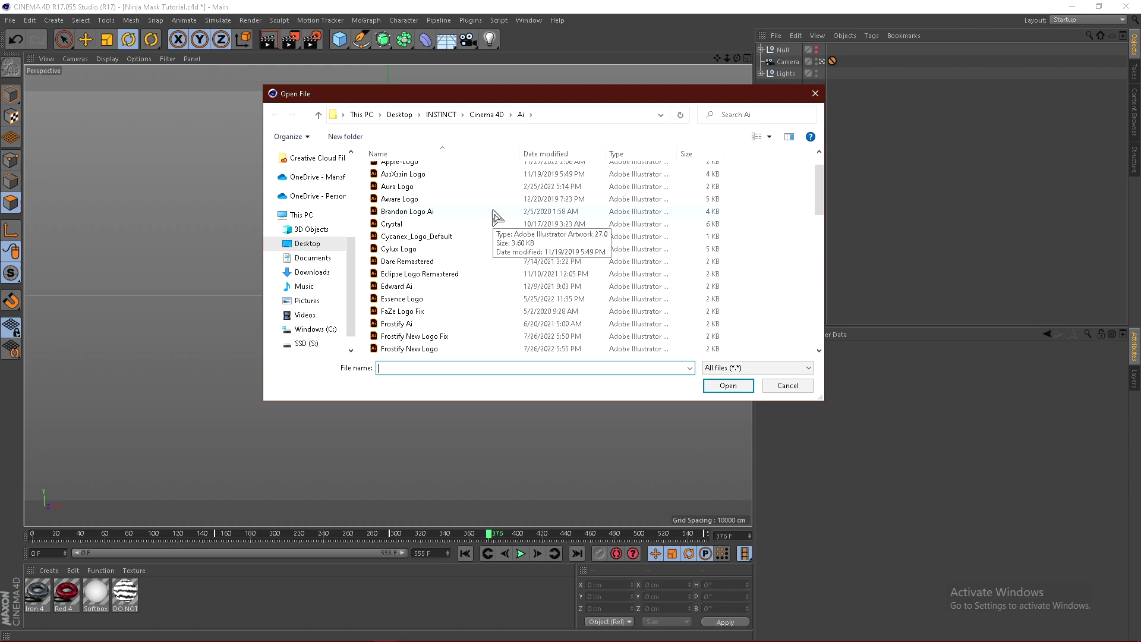
pyautogui.click(441, 311)
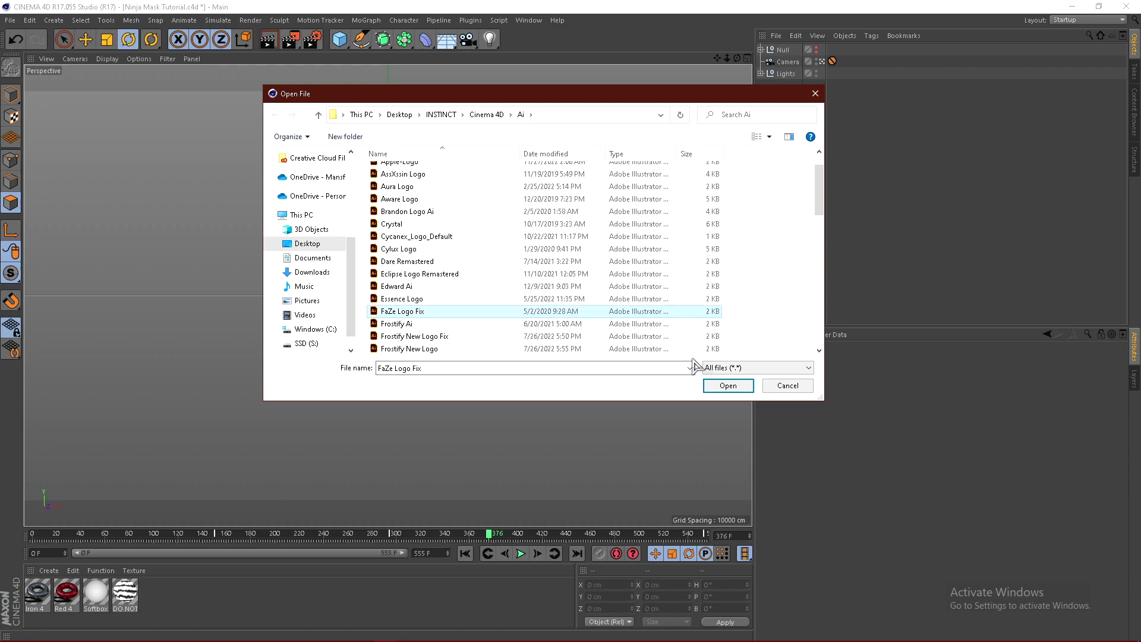
pyautogui.click(728, 385)
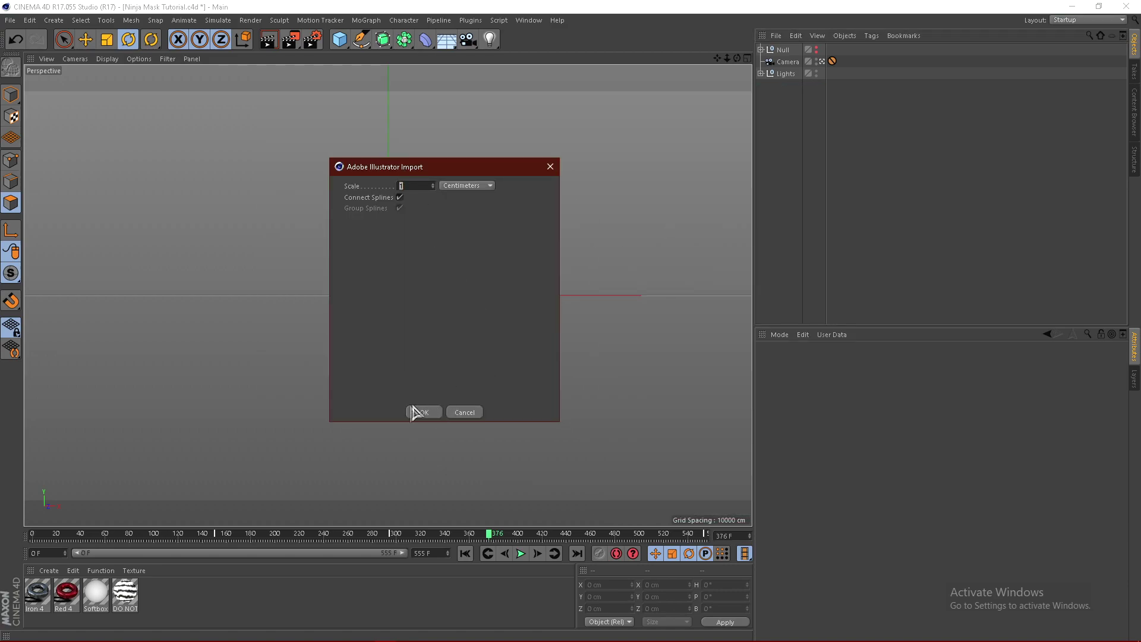
pyautogui.click(420, 413)
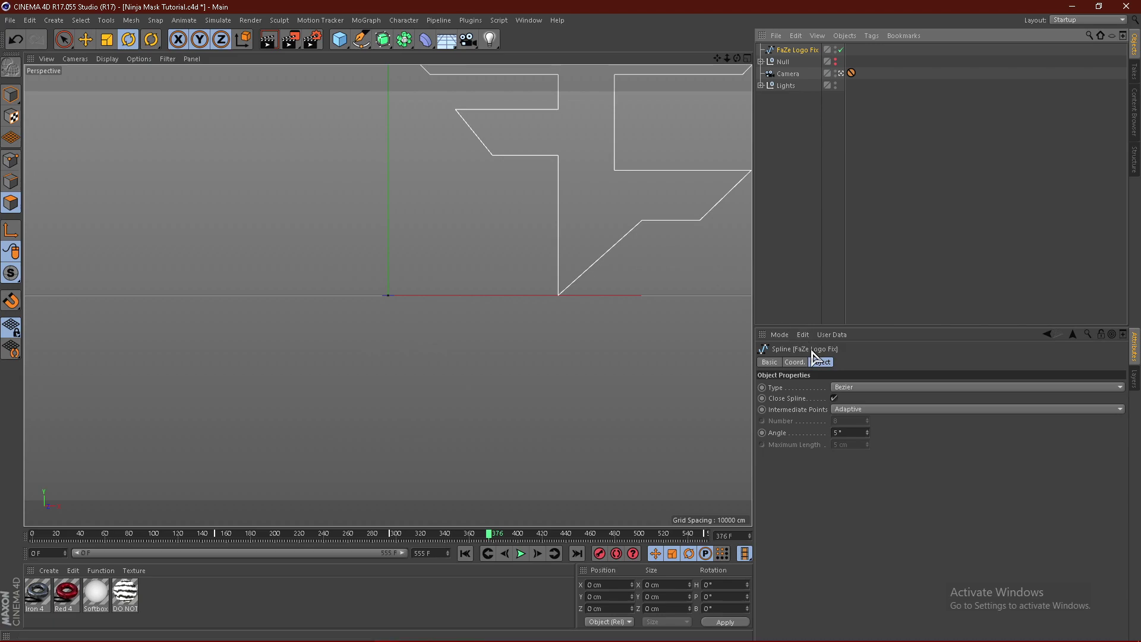
# Centre the logo spline by setting its position X and Y to 0.
pyautogui.click(796, 363)
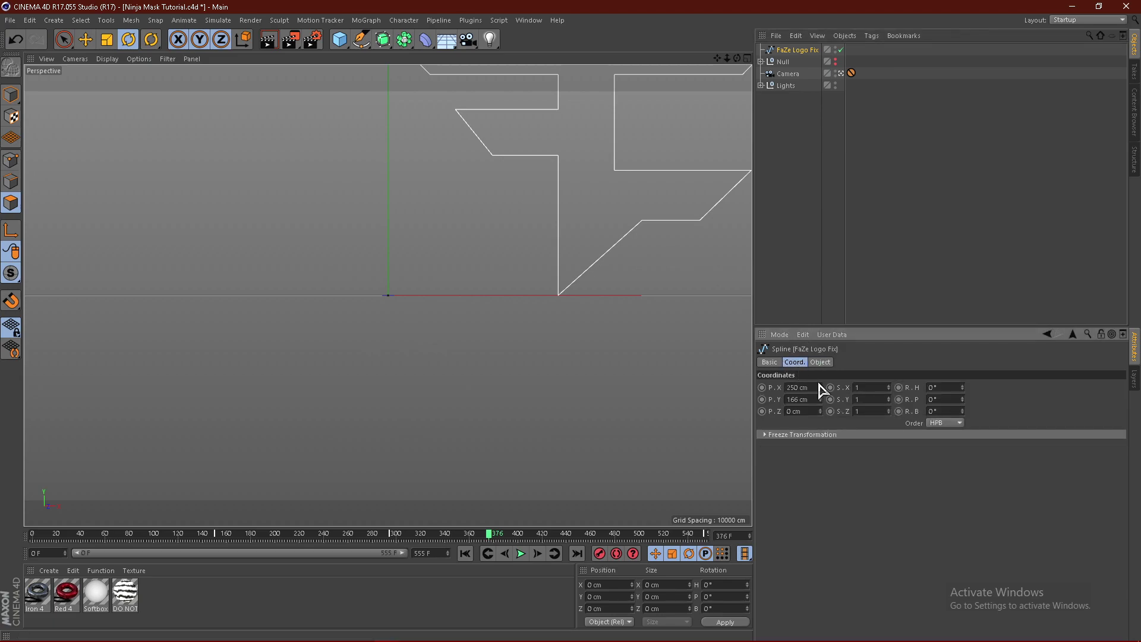
pyautogui.doubleClick(816, 387)
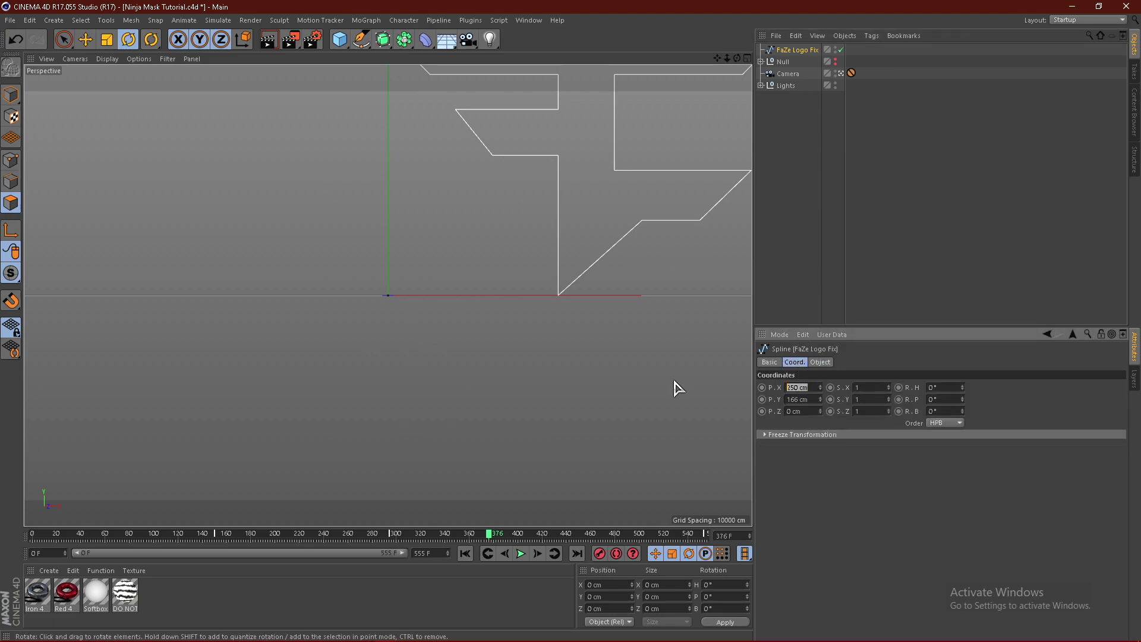
pyautogui.write('0')
pyautogui.press('Tab')
pyautogui.write('0')
pyautogui.press('Return')
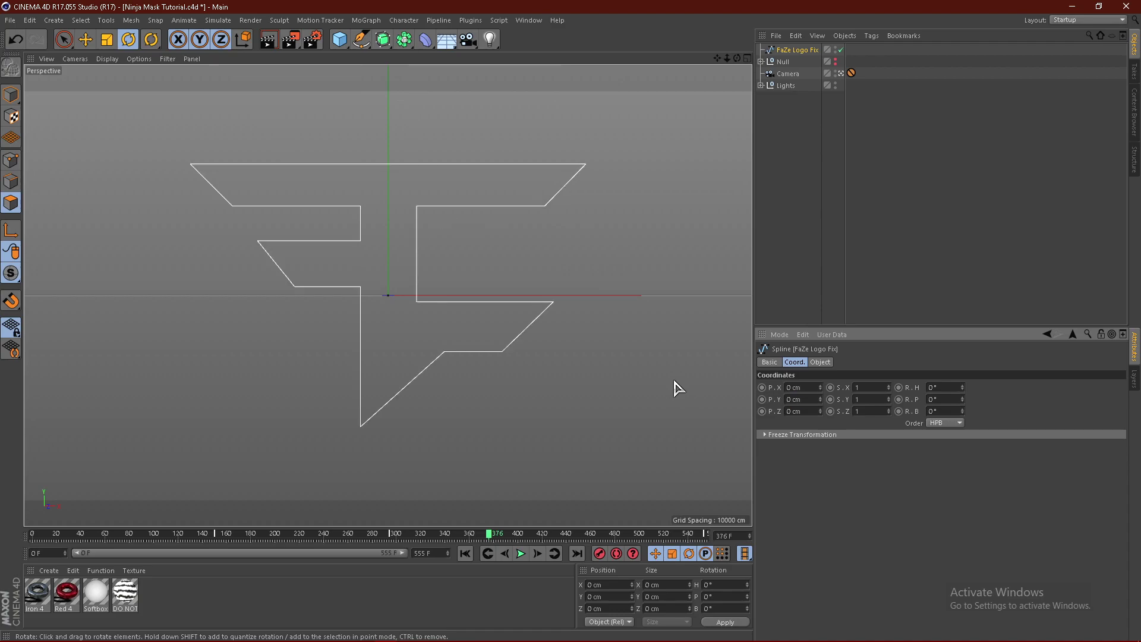
# Add an Extrude, parent the logo spline under it, and set Z depth to 60 cm.
pyautogui.click(384, 40)
pyautogui.click(514, 59)
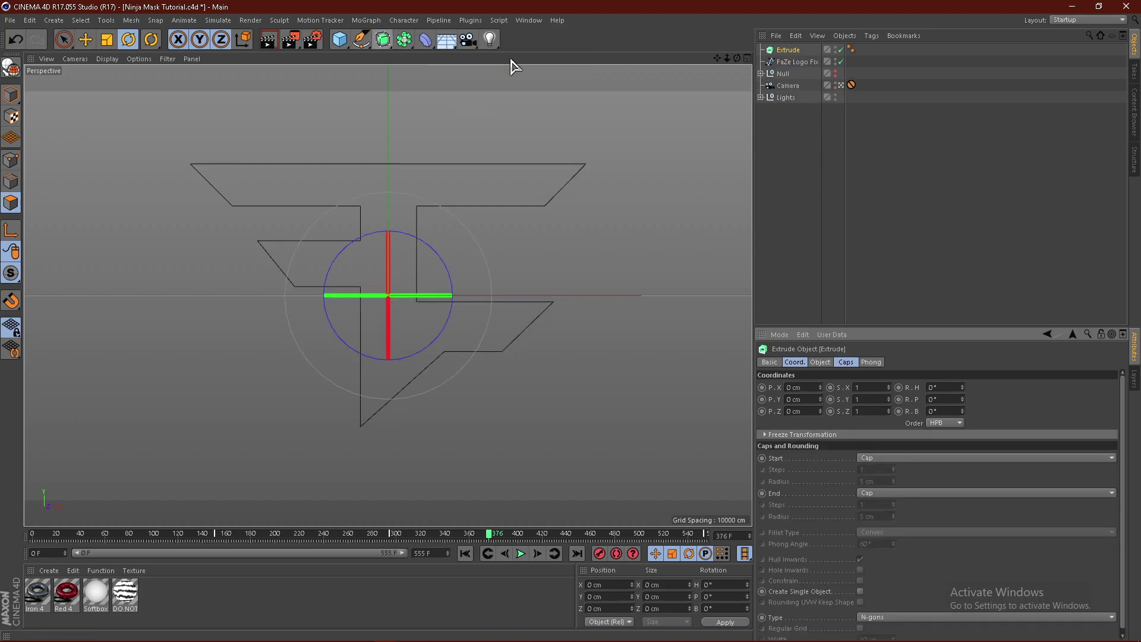
pyautogui.moveTo(796, 52); pyautogui.dragTo(796, 54)
pyautogui.click(788, 50)
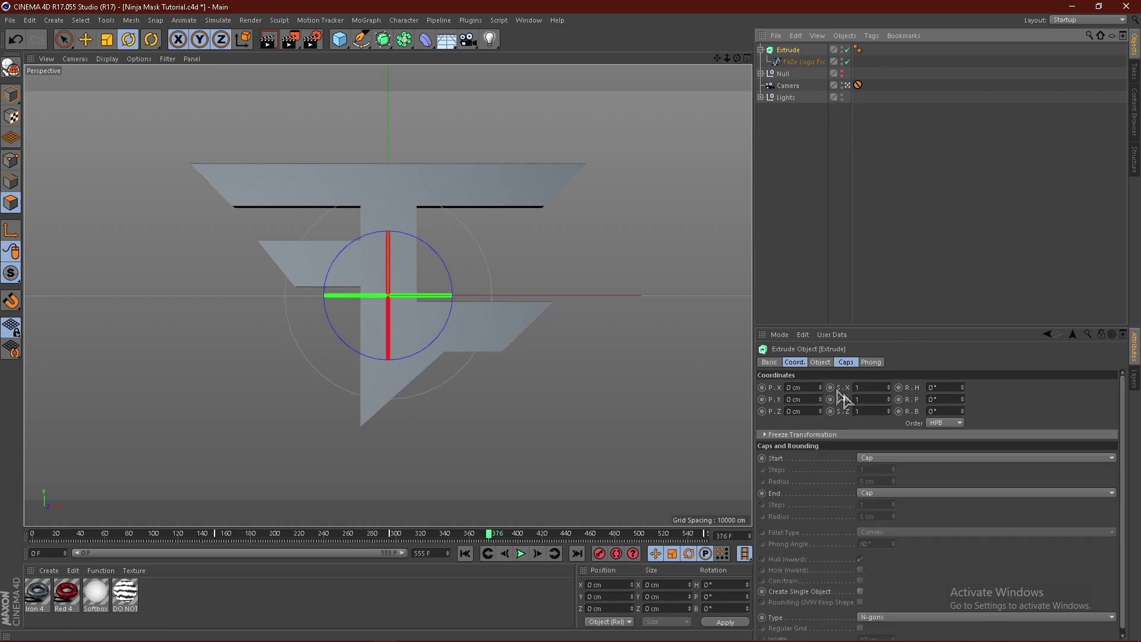
pyautogui.click(821, 363)
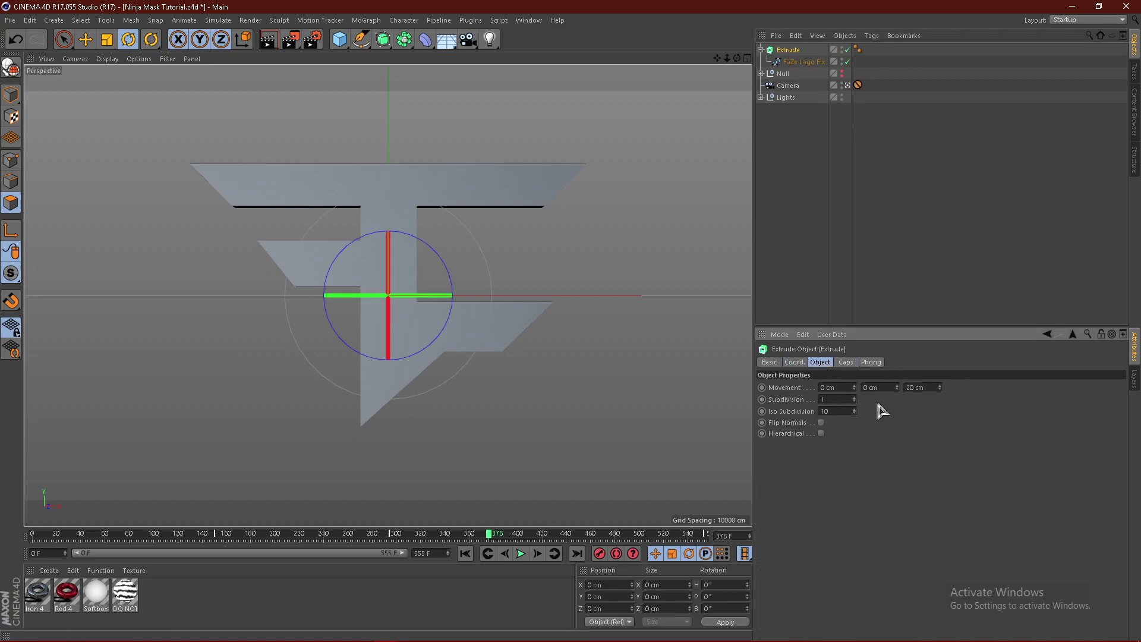
pyautogui.click(929, 387)
pyautogui.write('60')
pyautogui.press('Return')
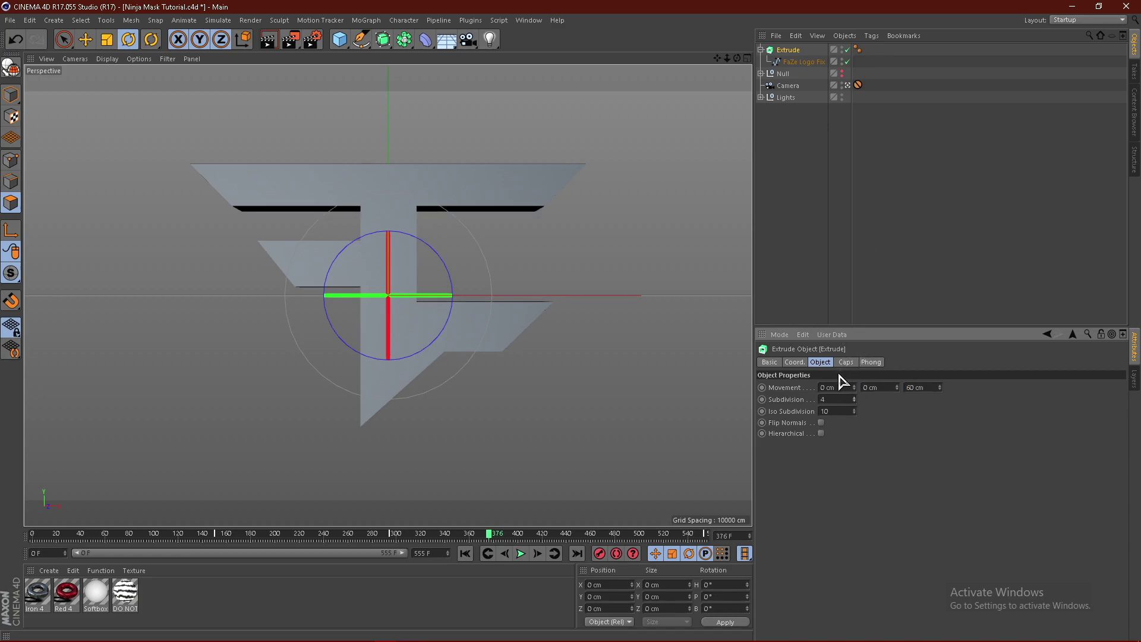
# Give start and end Fillet Caps with 10 steps and 3 cm radius.
pyautogui.click(845, 362)
pyautogui.click(873, 387)
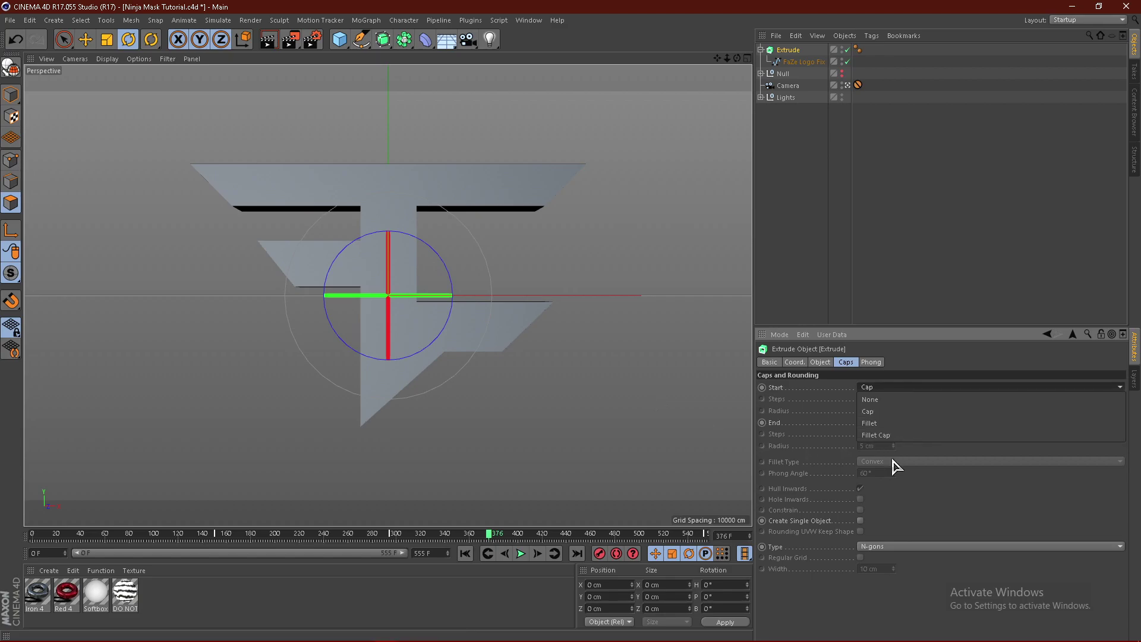
pyautogui.click(886, 442)
pyautogui.click(884, 422)
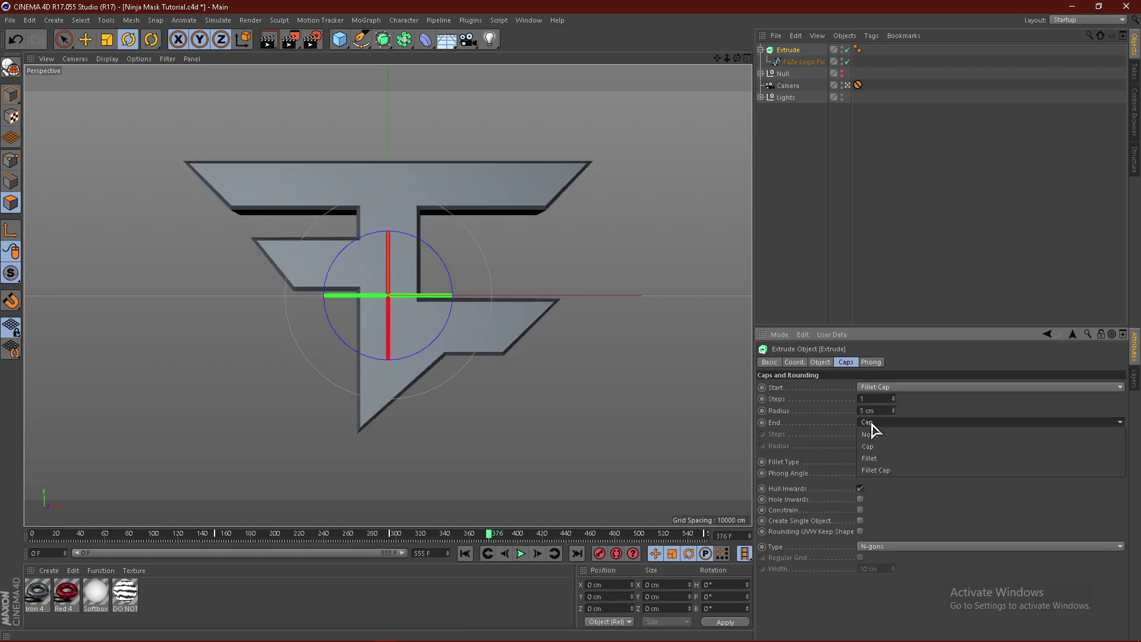
pyautogui.click(881, 472)
pyautogui.click(873, 398)
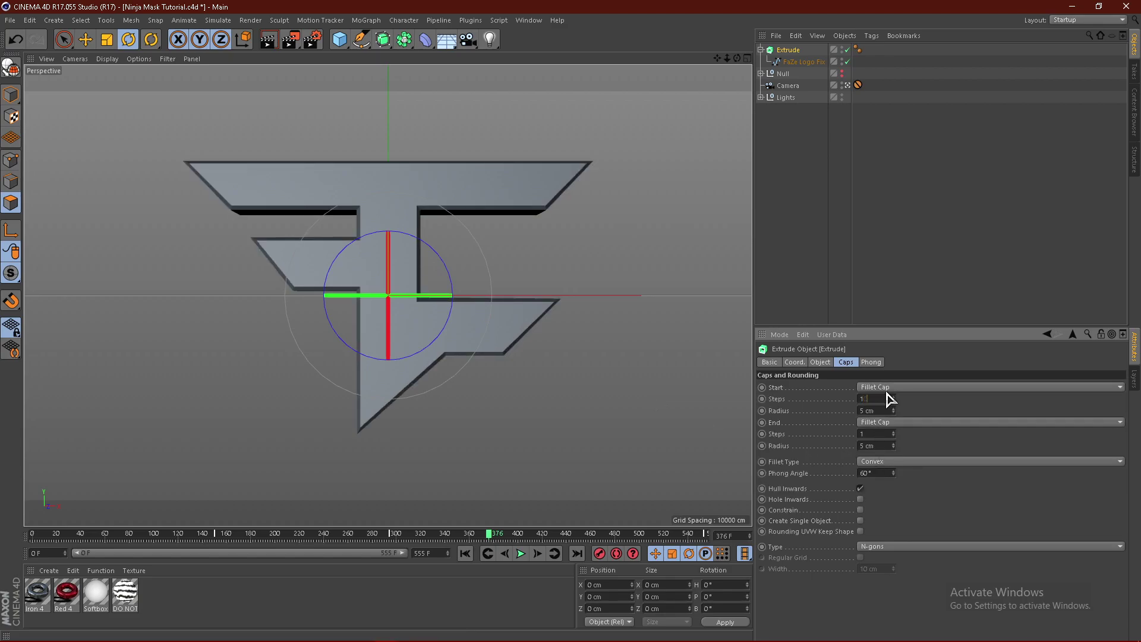
pyautogui.press('Tab')
pyautogui.write('3')
pyautogui.press('Tab')
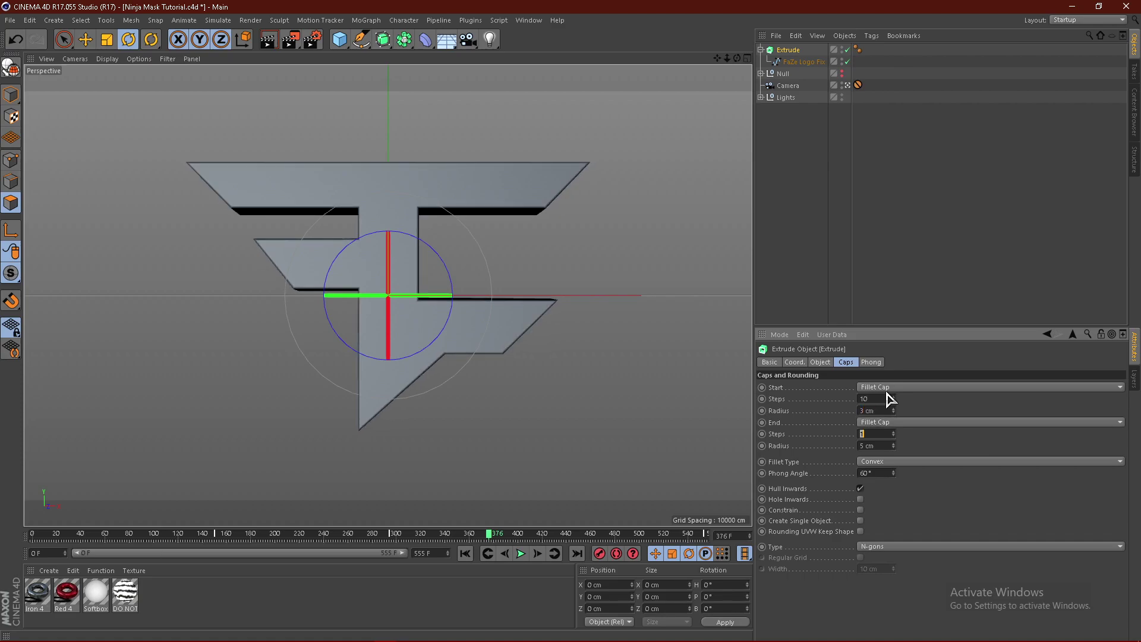
pyautogui.write('10')
pyautogui.press('Tab')
pyautogui.press('Return')
pyautogui.click(790, 187)
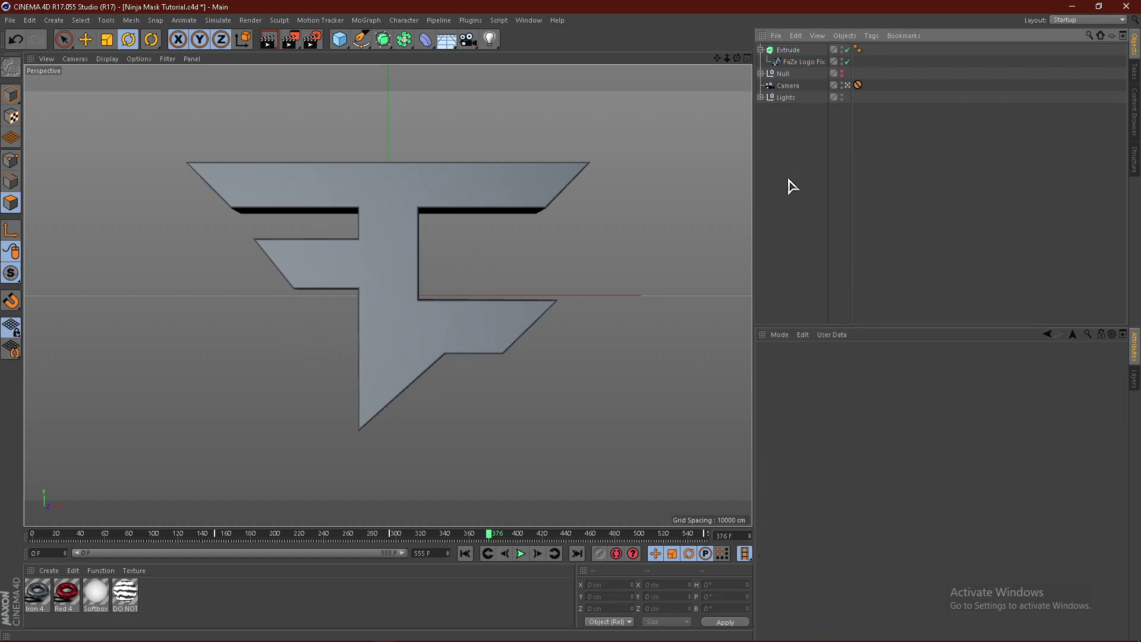
# Add a Trypogen generator, nest the Extrude inside it, then reorder the two objects.
pyautogui.click(788, 50)
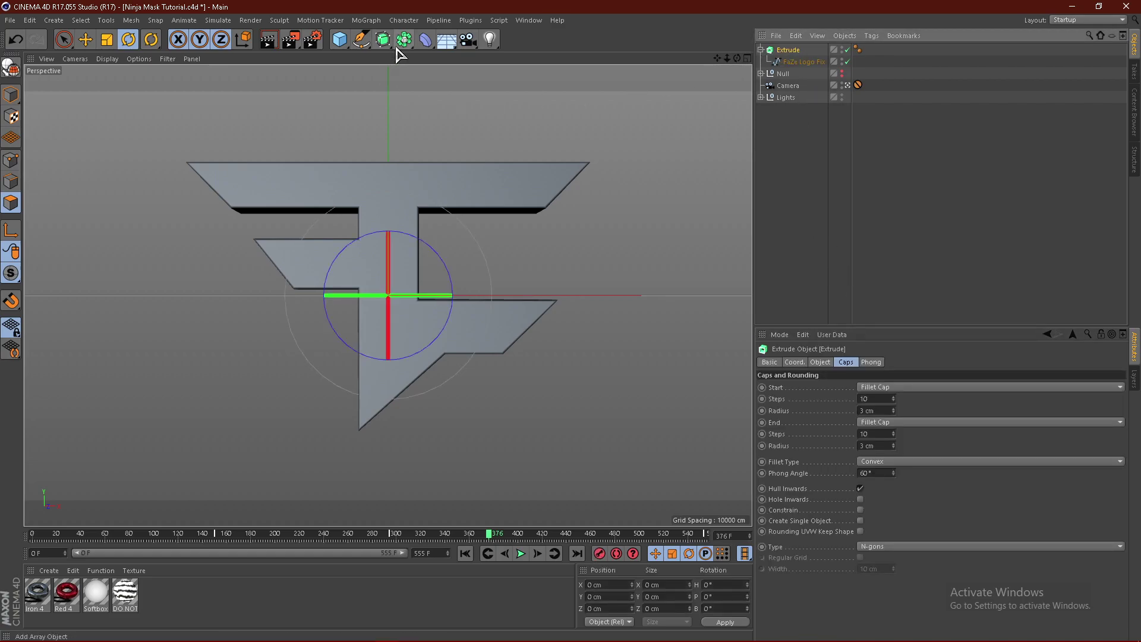
pyautogui.click(472, 21)
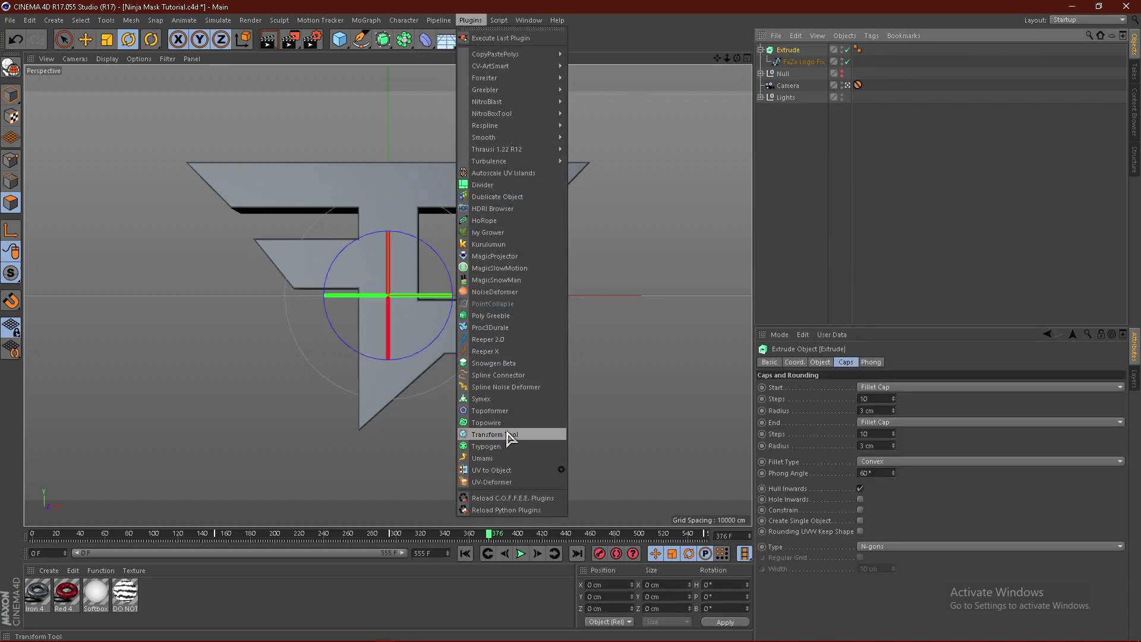
pyautogui.click(487, 446)
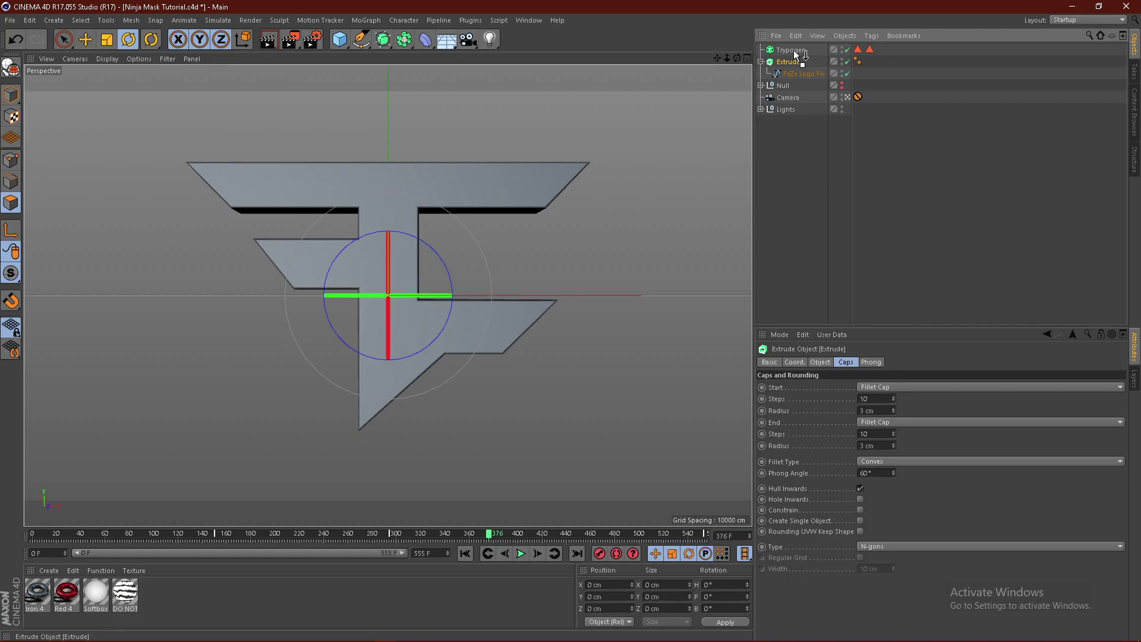
pyautogui.moveTo(797, 55); pyautogui.dragTo(795, 51)
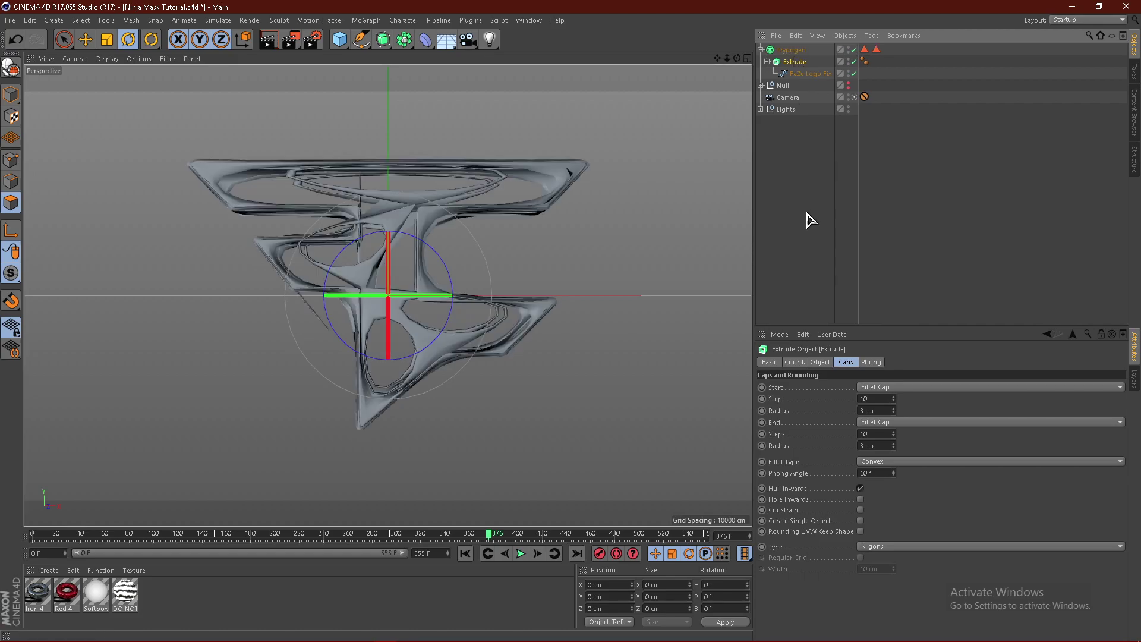
pyautogui.click(767, 62)
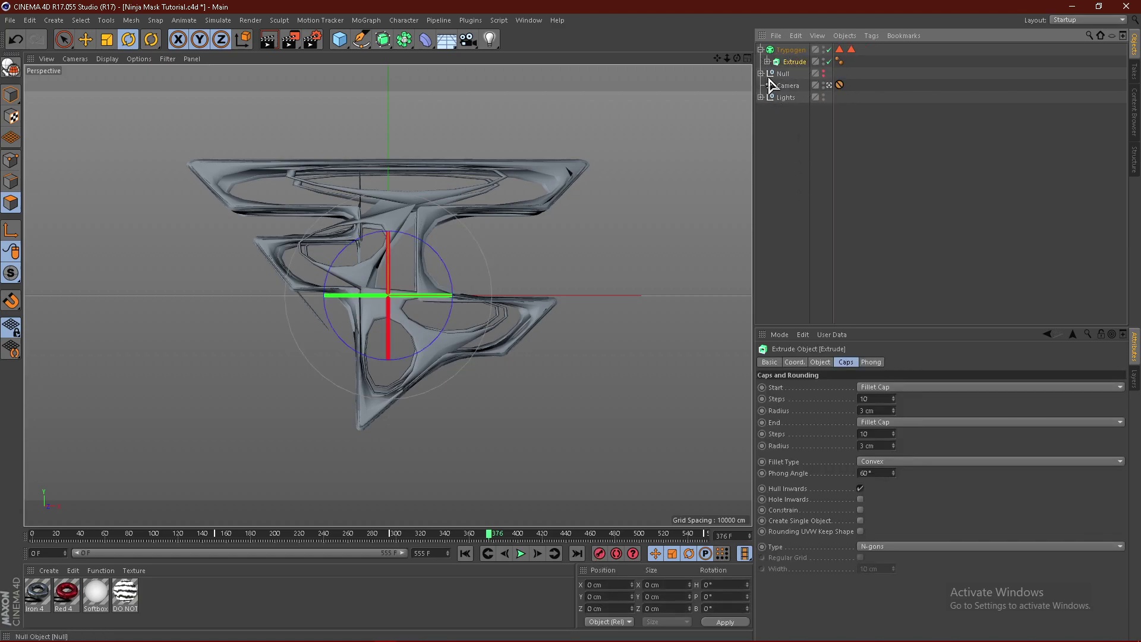
pyautogui.moveTo(787, 50)
pyautogui.mouseDown()
pyautogui.moveTo(793, 65)
pyautogui.moveTo(791, 47)
pyautogui.mouseUp()
# Add a Subdivision Surface and parent Trypogen under it.
pyautogui.click(790, 50)
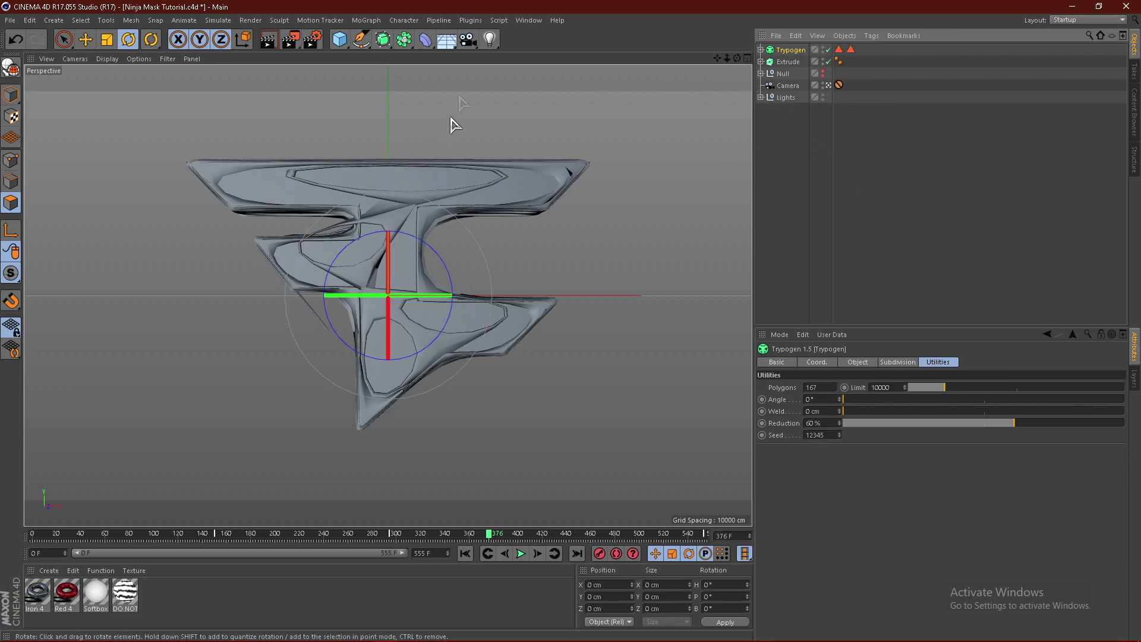
pyautogui.click(383, 40)
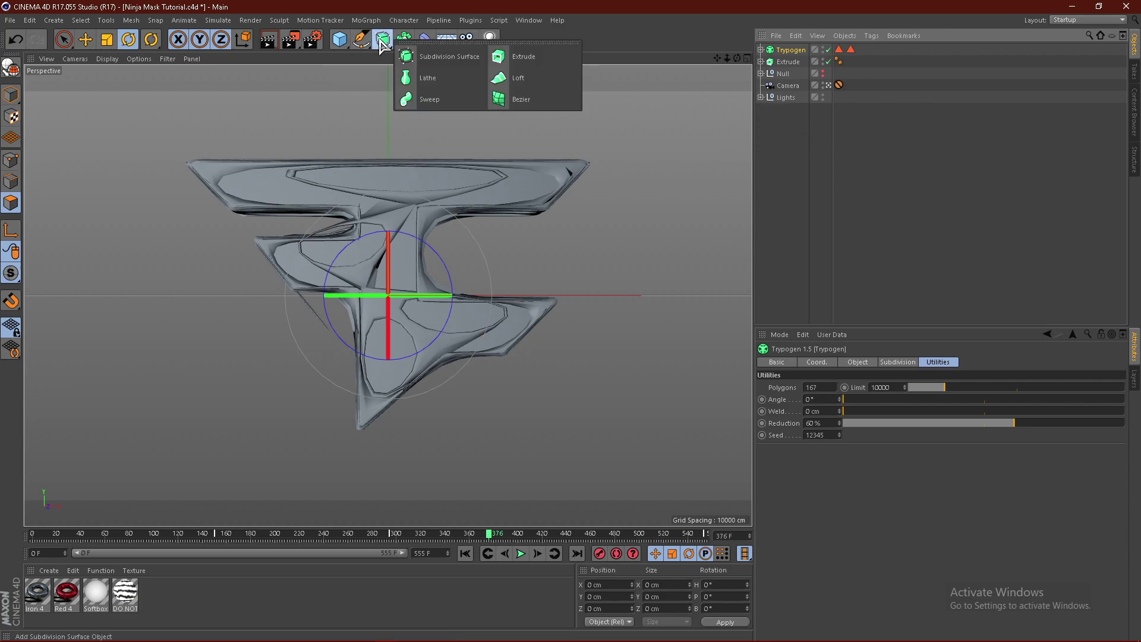
pyautogui.click(426, 57)
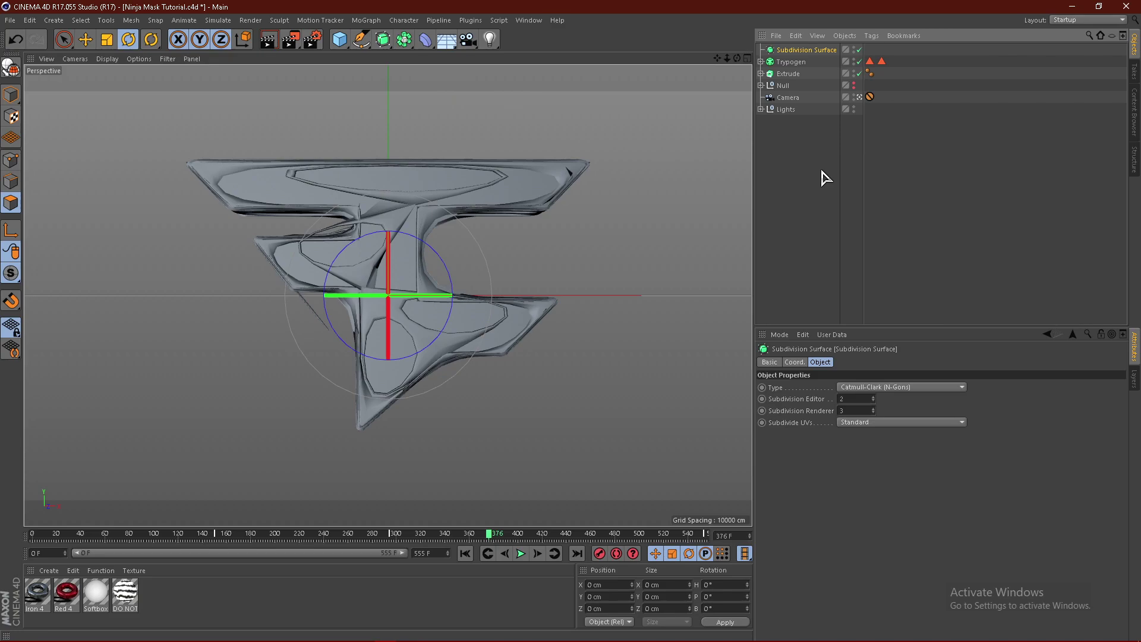
pyautogui.moveTo(791, 63); pyautogui.dragTo(791, 50)
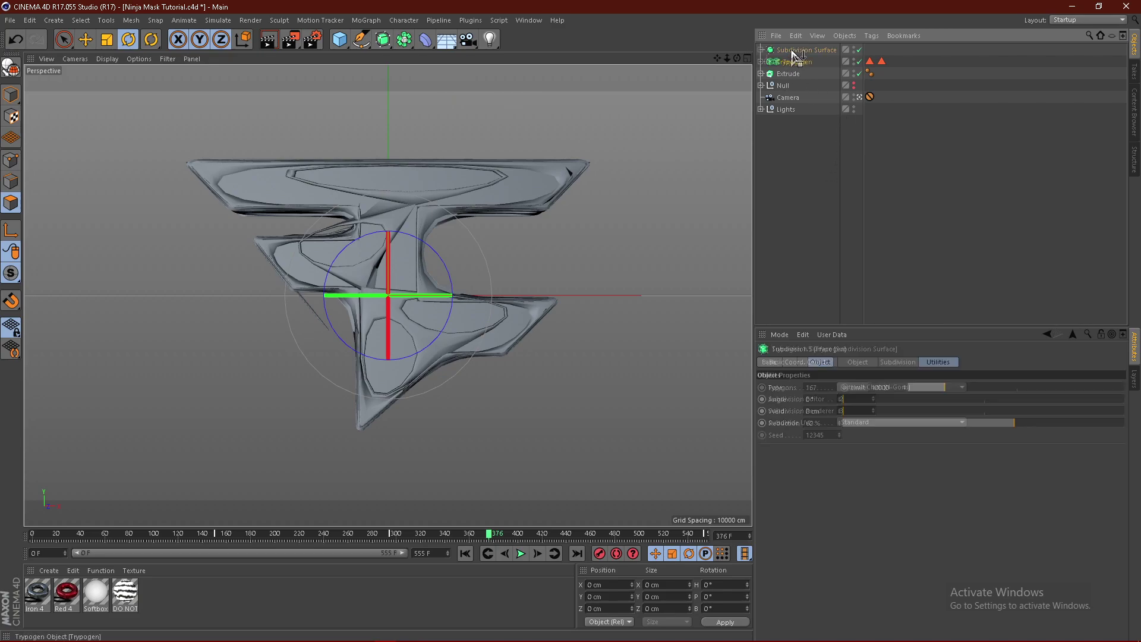
pyautogui.click(885, 201)
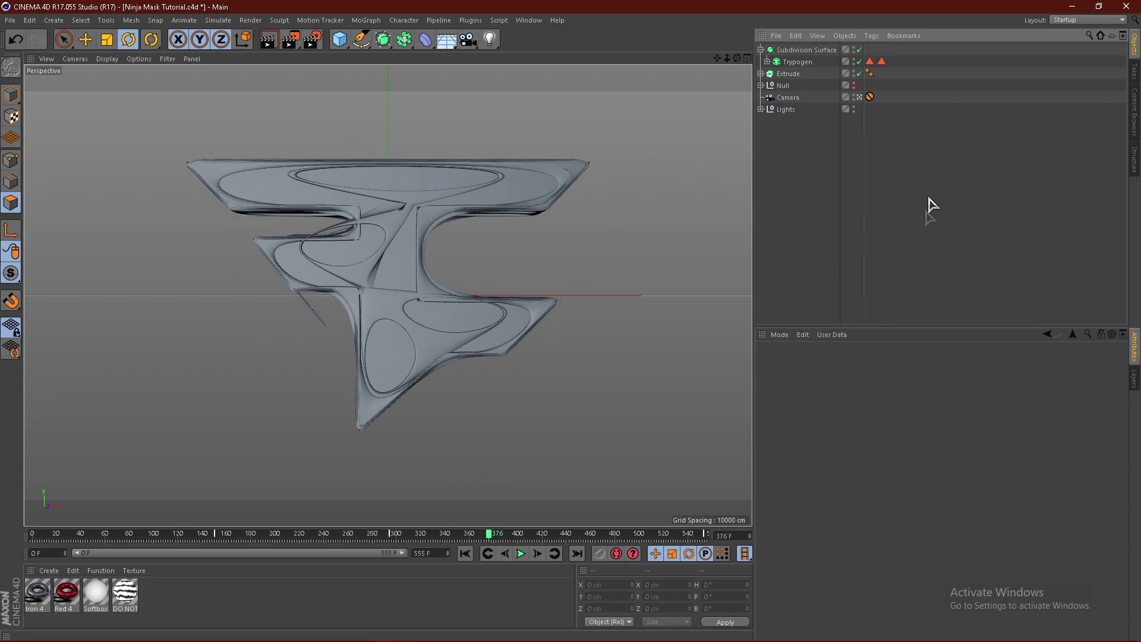
pyautogui.click(796, 62)
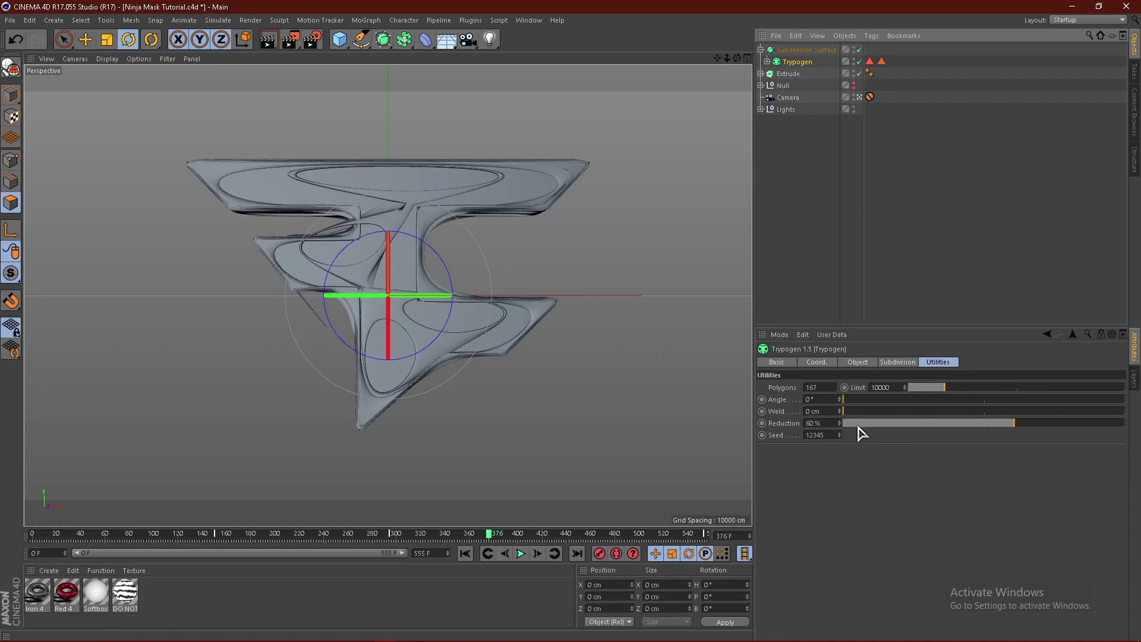
# Set Trypogen's Weld to 9 cm and adjust Reduction to about 6.8%.
pyautogui.moveTo(858, 426); pyautogui.dragTo(860, 427)
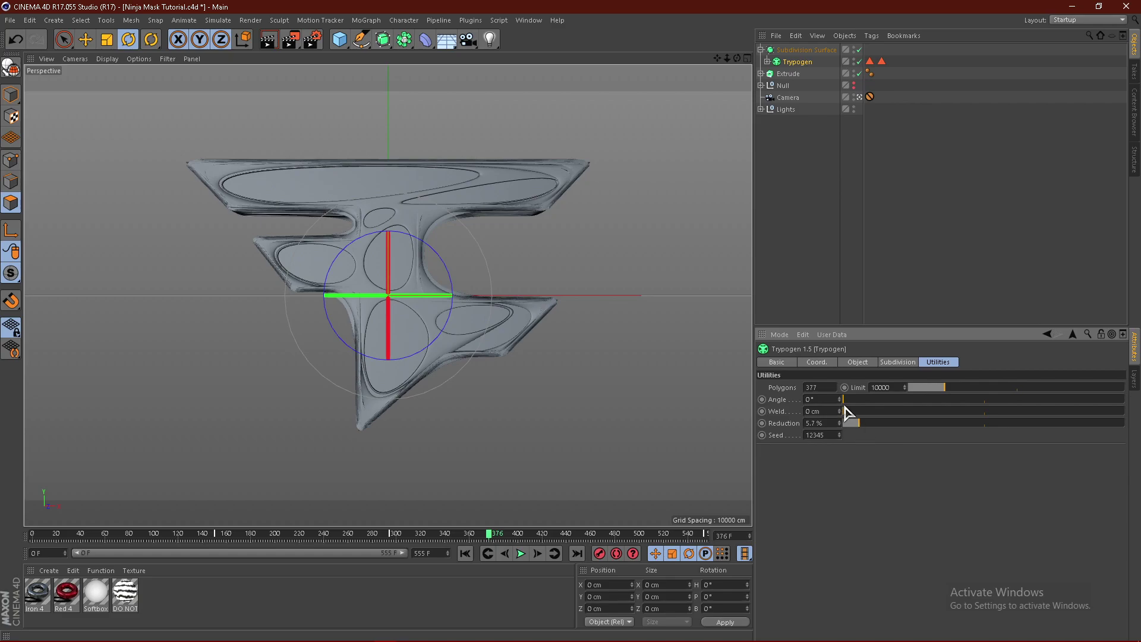
pyautogui.moveTo(845, 409); pyautogui.dragTo(871, 415)
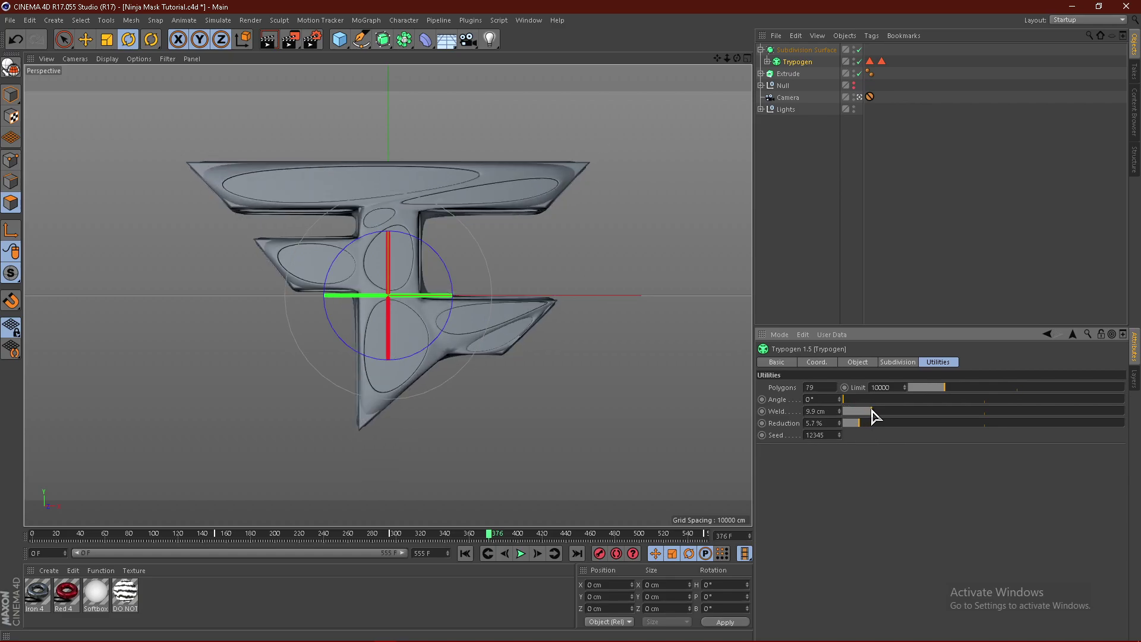
pyautogui.doubleClick(831, 410)
pyautogui.write('9')
pyautogui.press('Return')
pyautogui.moveTo(862, 426); pyautogui.dragTo(864, 426)
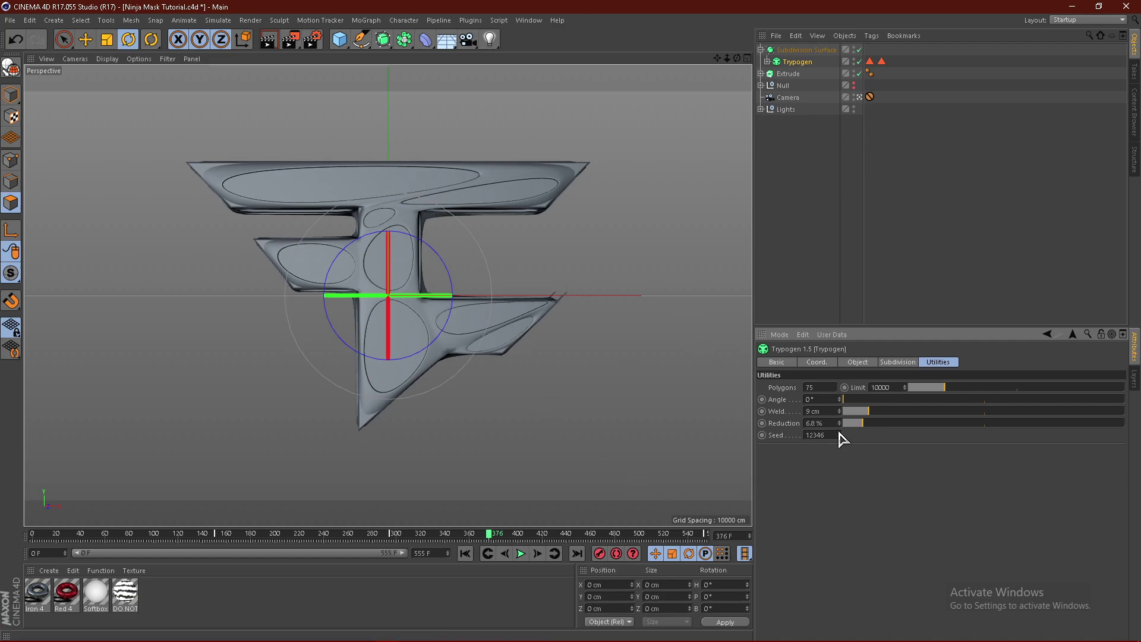
pyautogui.click(858, 362)
# Set the child Extrude's start and end fillet radius to 5 cm.
pyautogui.click(766, 62)
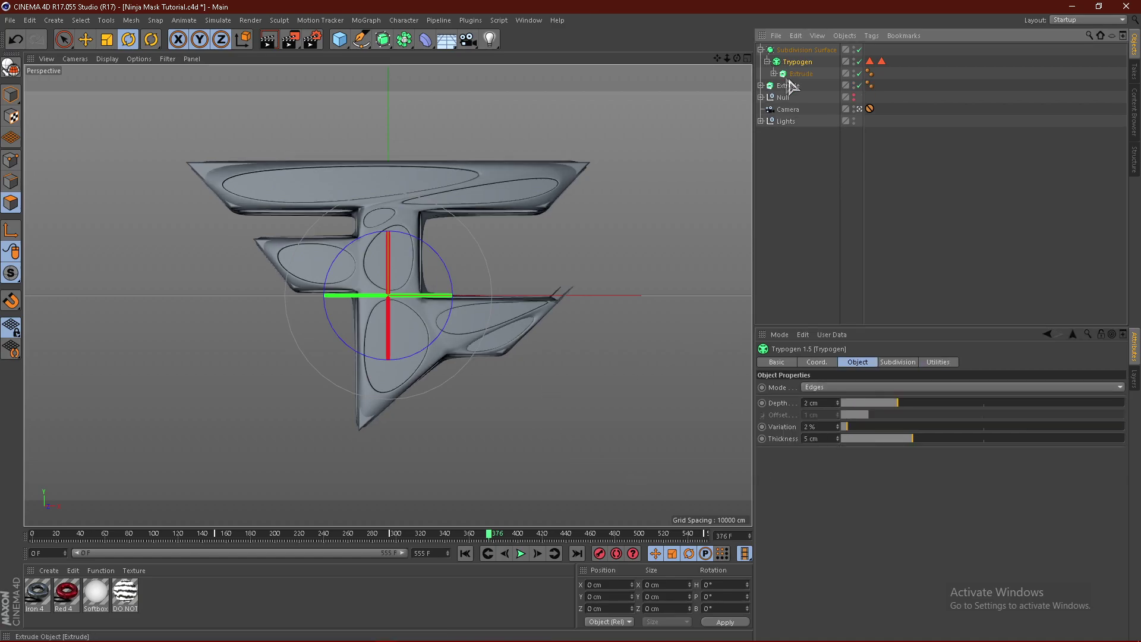
pyautogui.click(799, 73)
pyautogui.click(878, 480)
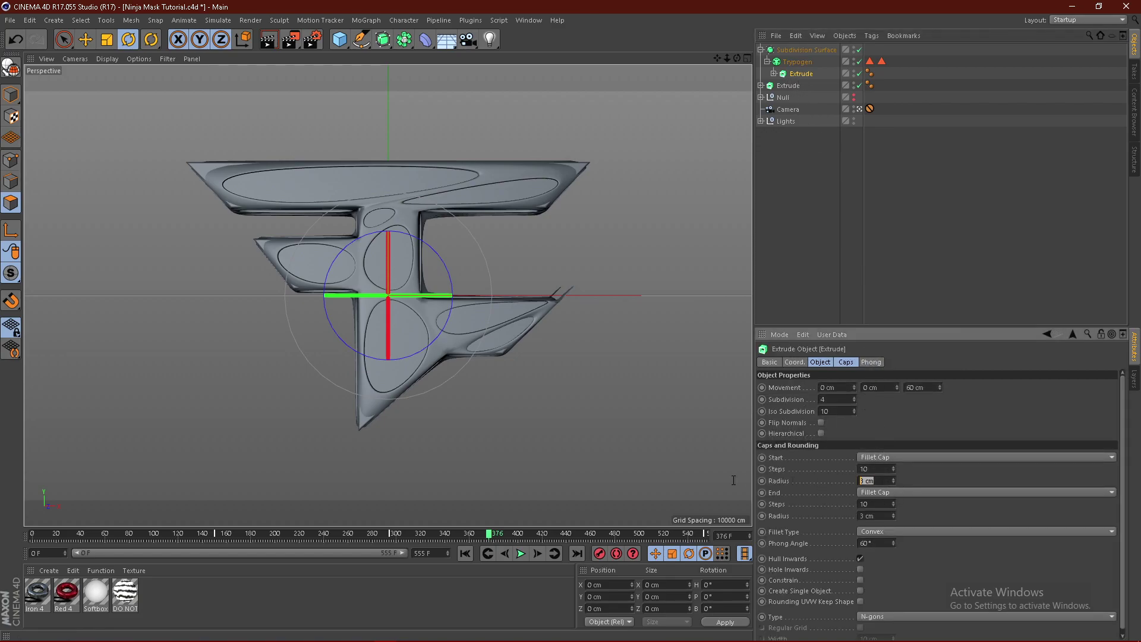
pyautogui.write('5')
pyautogui.press('Tab')
pyautogui.press('Tab')
pyautogui.write('5')
pyautogui.press('Return')
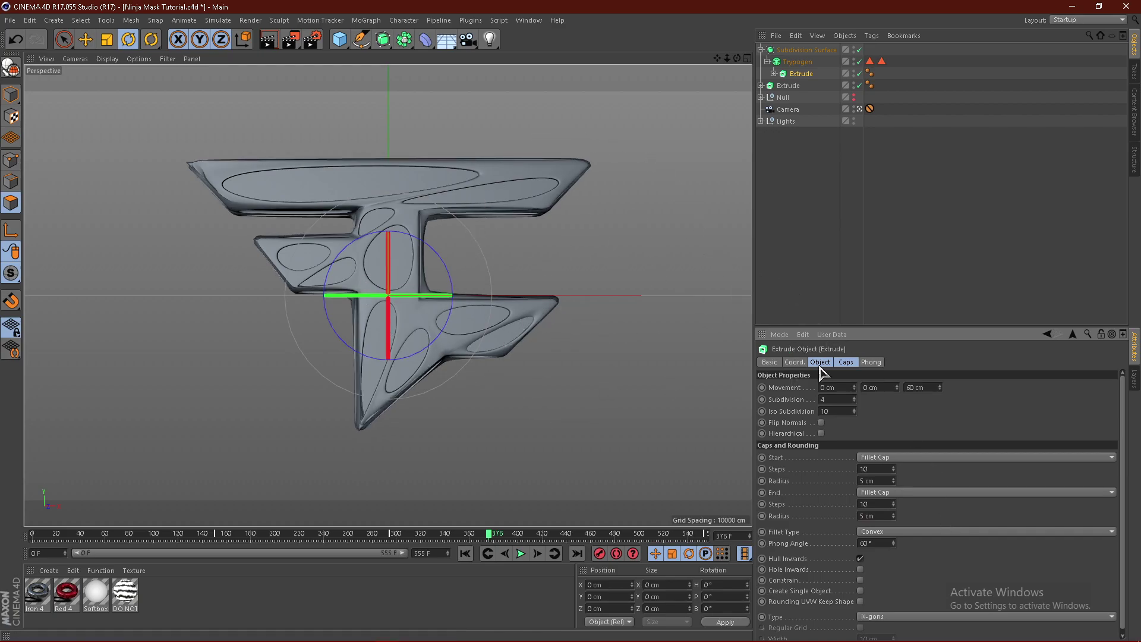
# Try 8 cm and 6 cm start radius, then return it to 5 cm.
pyautogui.moveTo(894, 479); pyautogui.dragTo(893, 462)
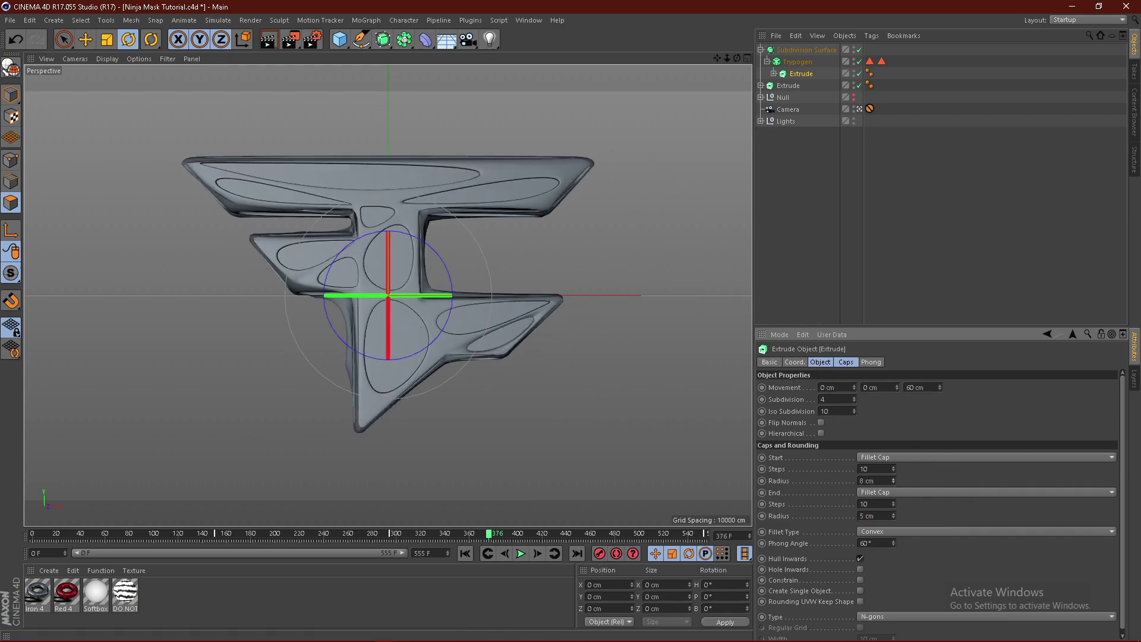
pyautogui.click(894, 482)
pyautogui.click(893, 482)
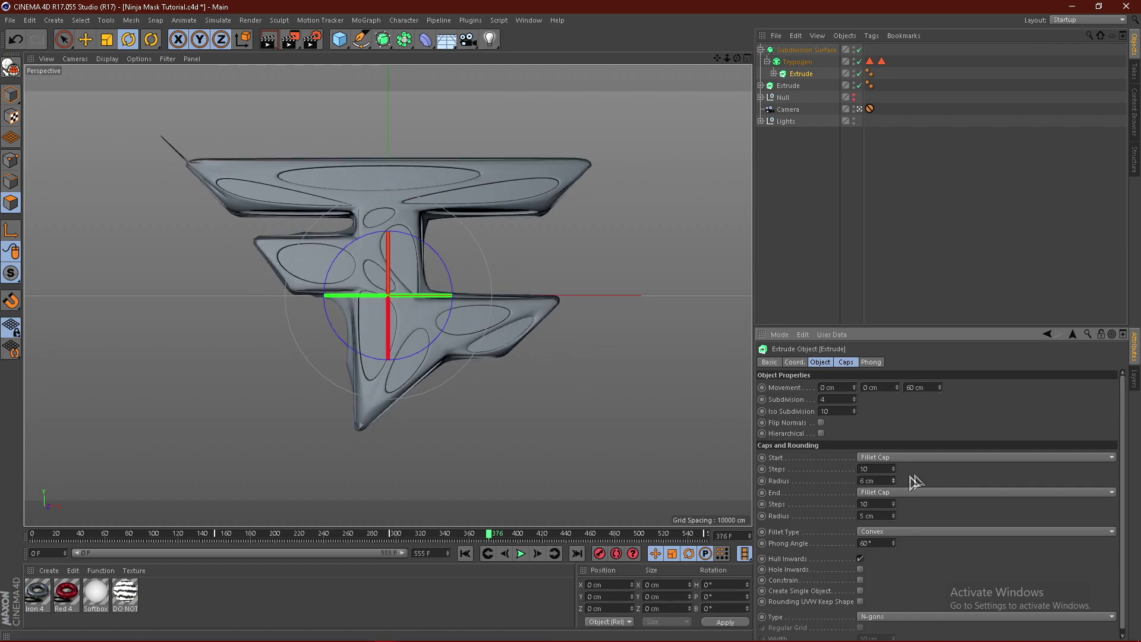
pyautogui.click(894, 483)
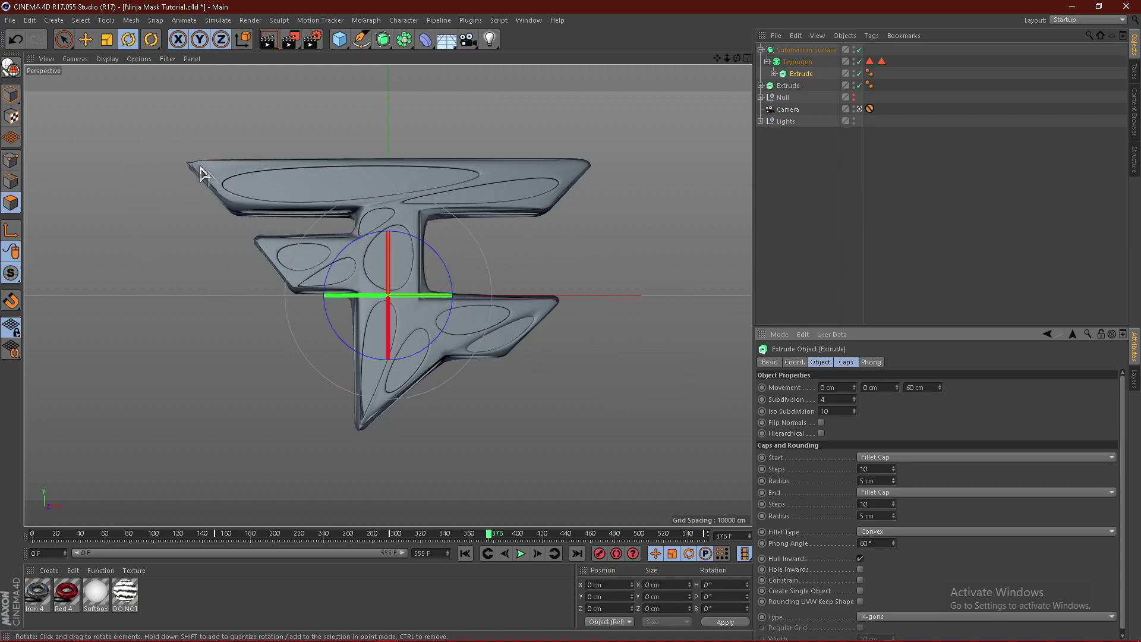
pyautogui.click(835, 190)
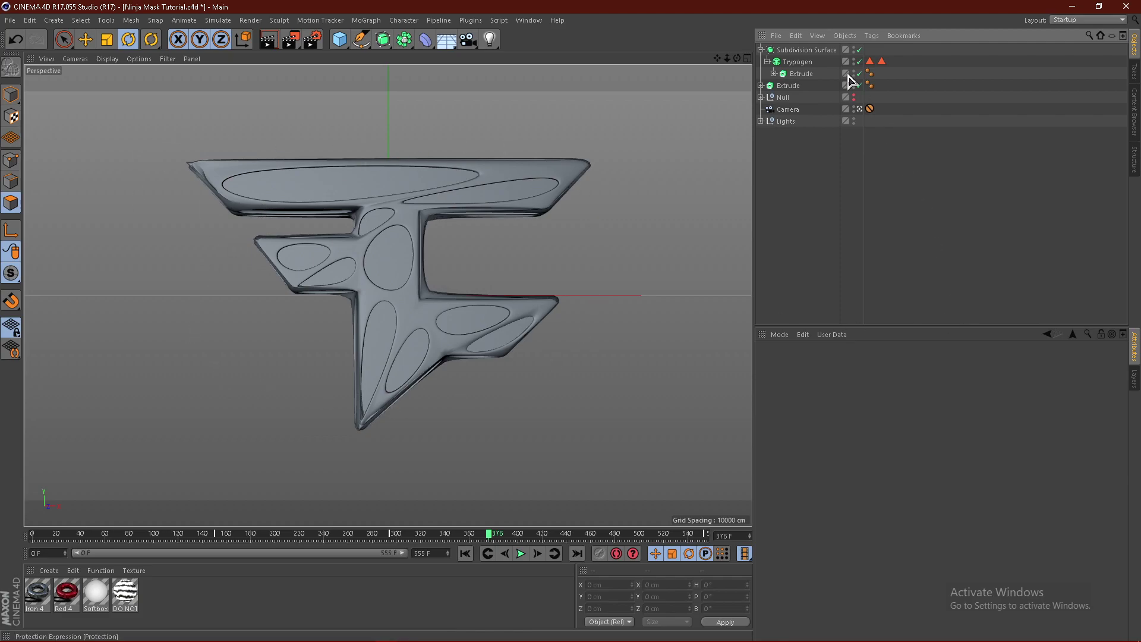
pyautogui.click(797, 62)
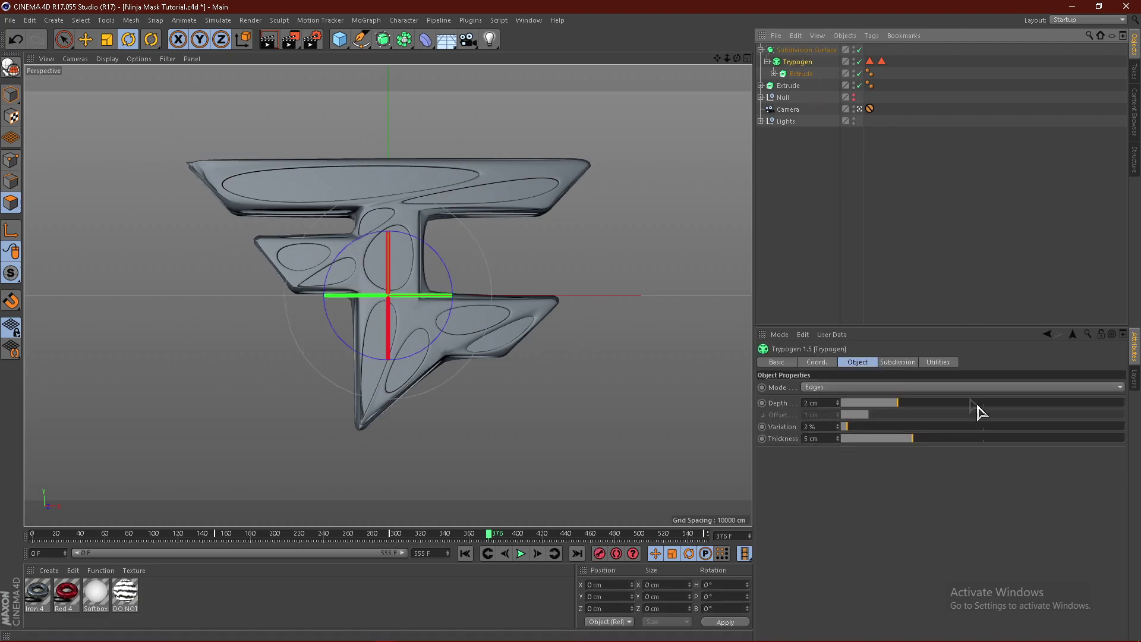
# Adjust Trypogen's Reduction to 3.4%, undoing the accidental Weld change.
pyautogui.click(939, 363)
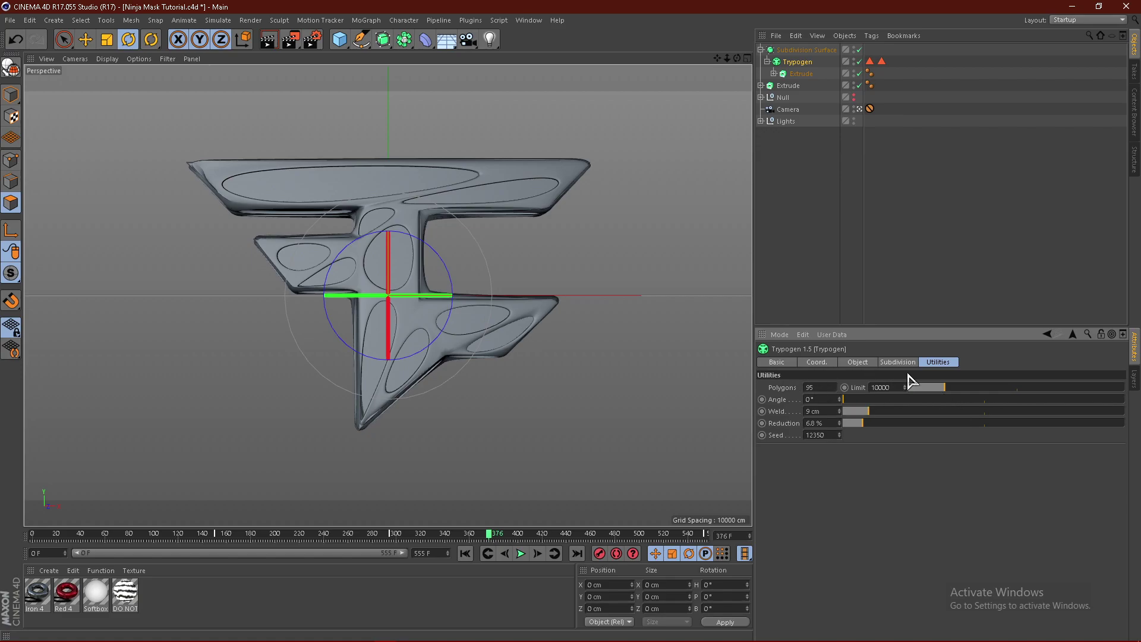
pyautogui.click(868, 424)
pyautogui.moveTo(869, 427)
pyautogui.mouseDown()
pyautogui.moveTo(967, 424)
pyautogui.moveTo(854, 419)
pyautogui.mouseUp()
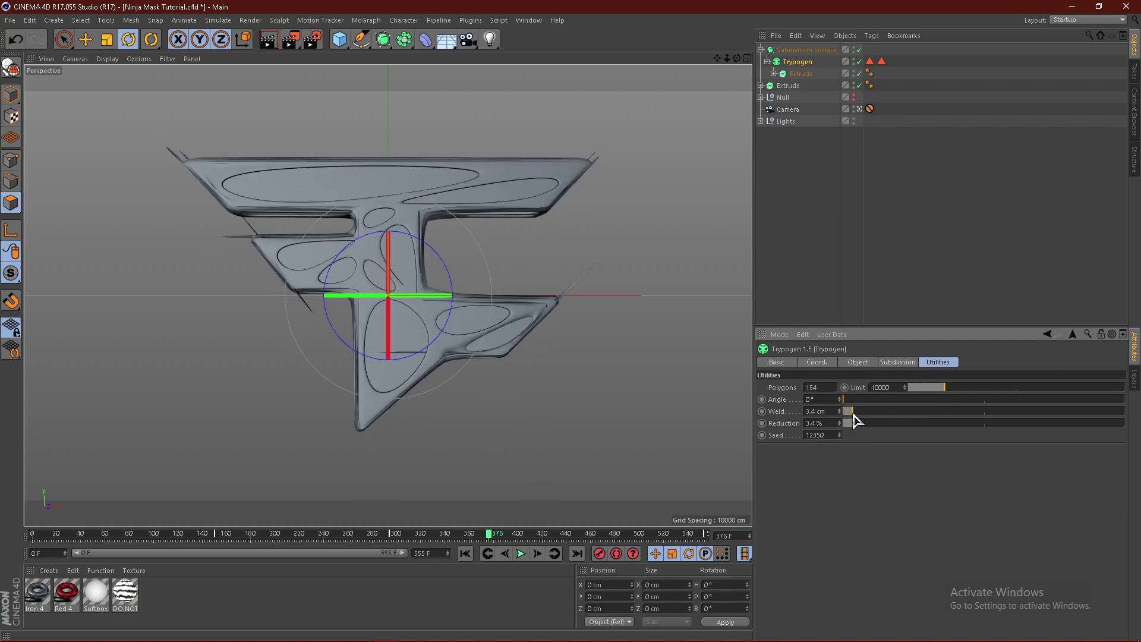
pyautogui.hotkey('ctrl', 'z')
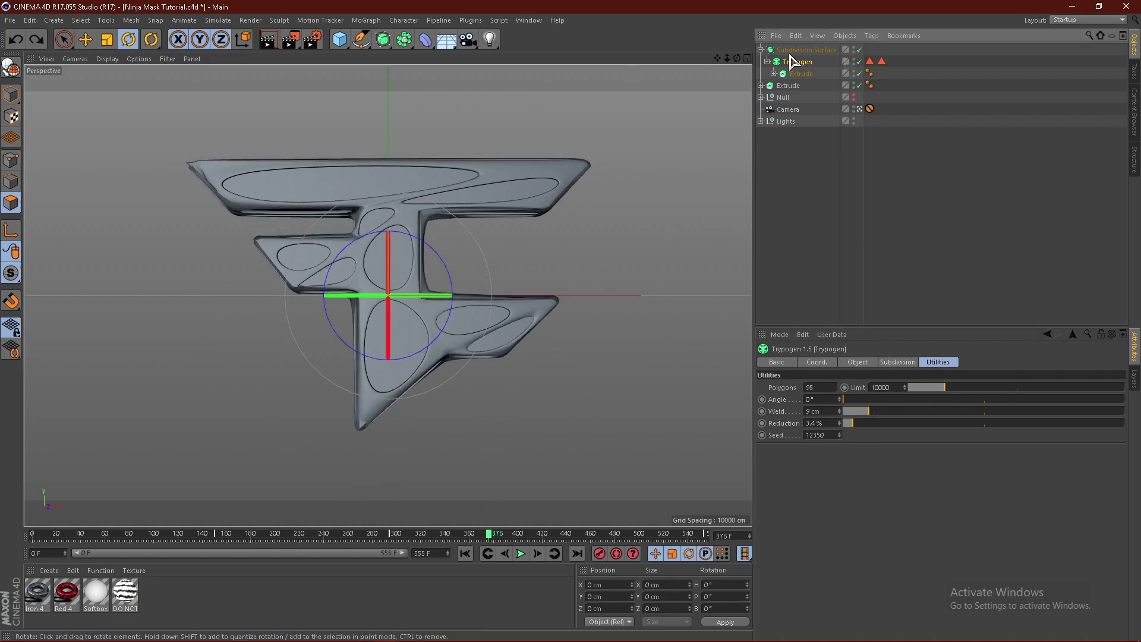
pyautogui.click(849, 245)
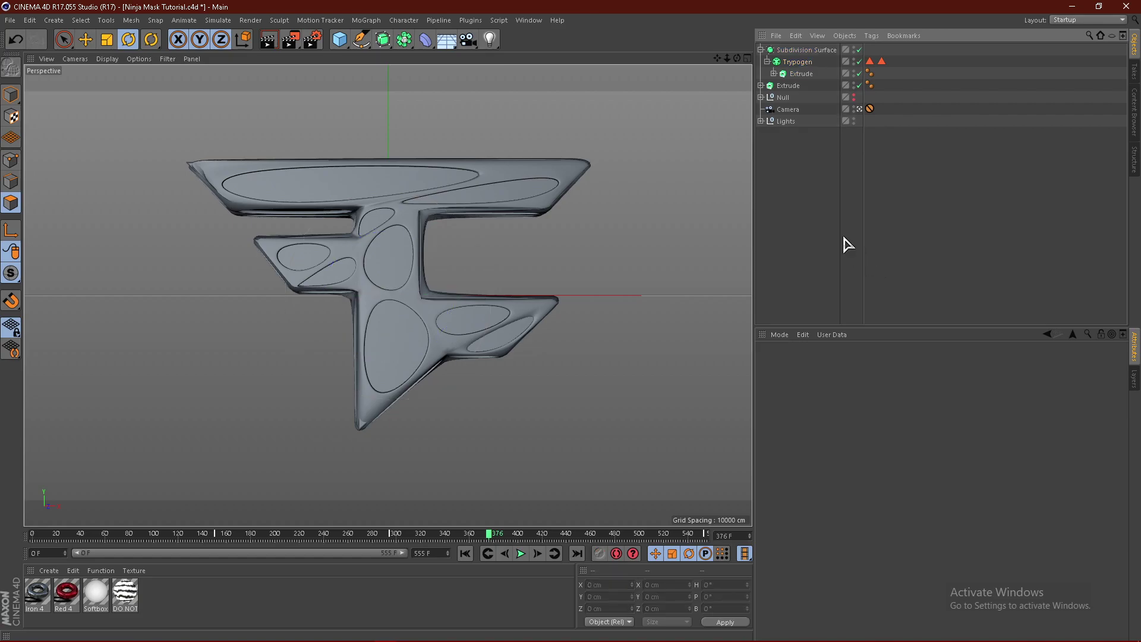
pyautogui.click(761, 49)
# Duplicate the Subdivision Surface group and nest the copy under a new Atom Array.
pyautogui.click(806, 49)
pyautogui.hotkey('ctrl', 'c')
pyautogui.hotkey('ctrl', 'v')
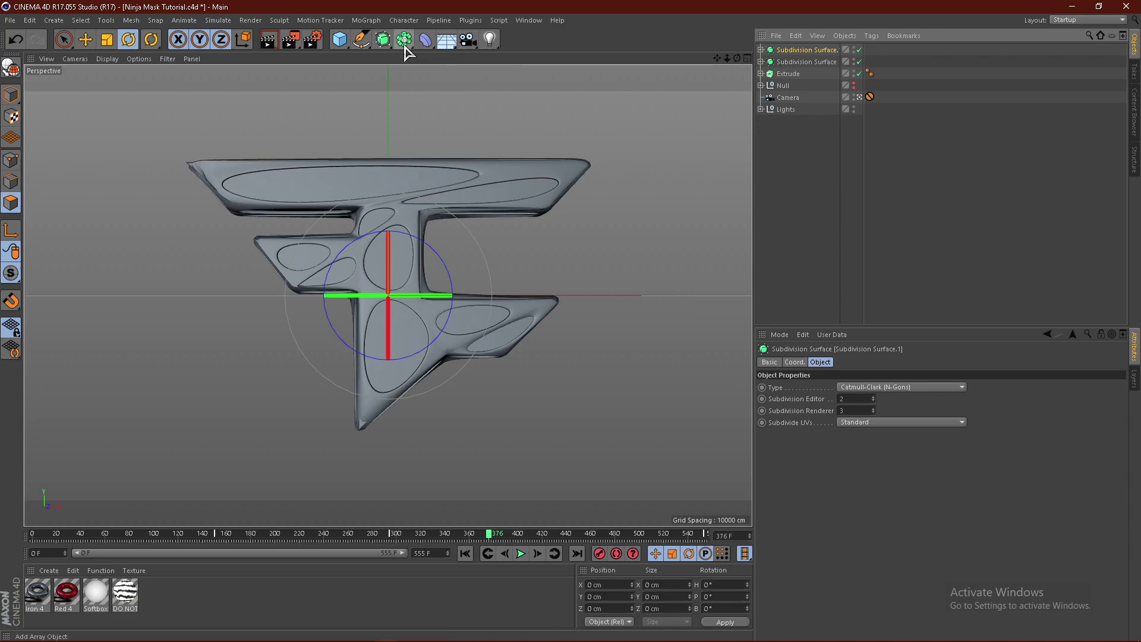
pyautogui.moveTo(405, 40); pyautogui.dragTo(538, 60)
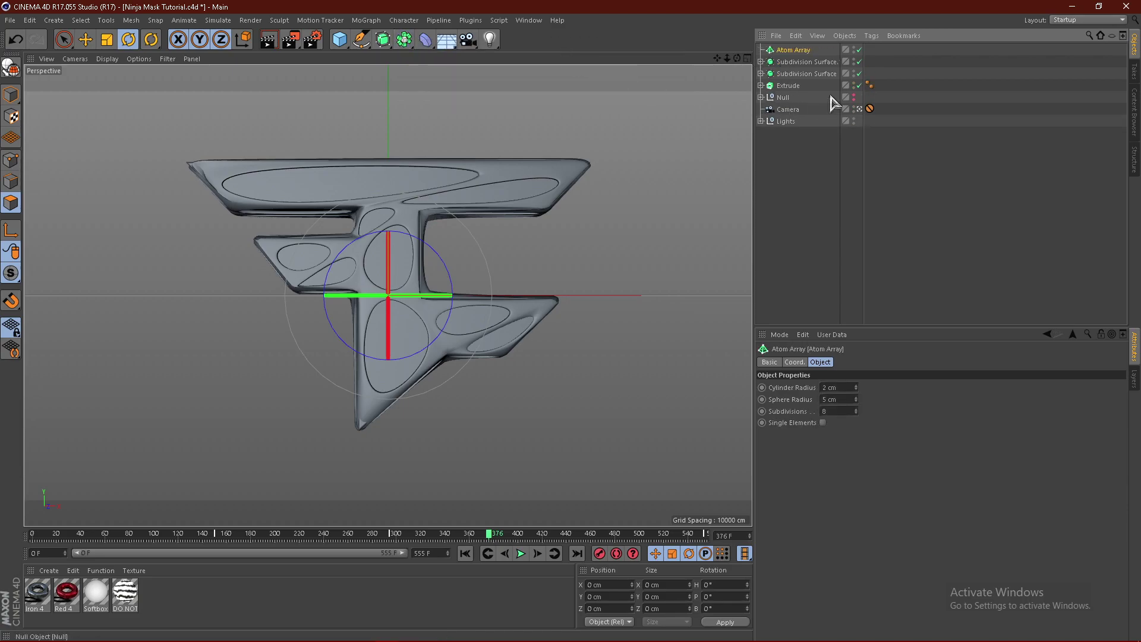
pyautogui.click(860, 61)
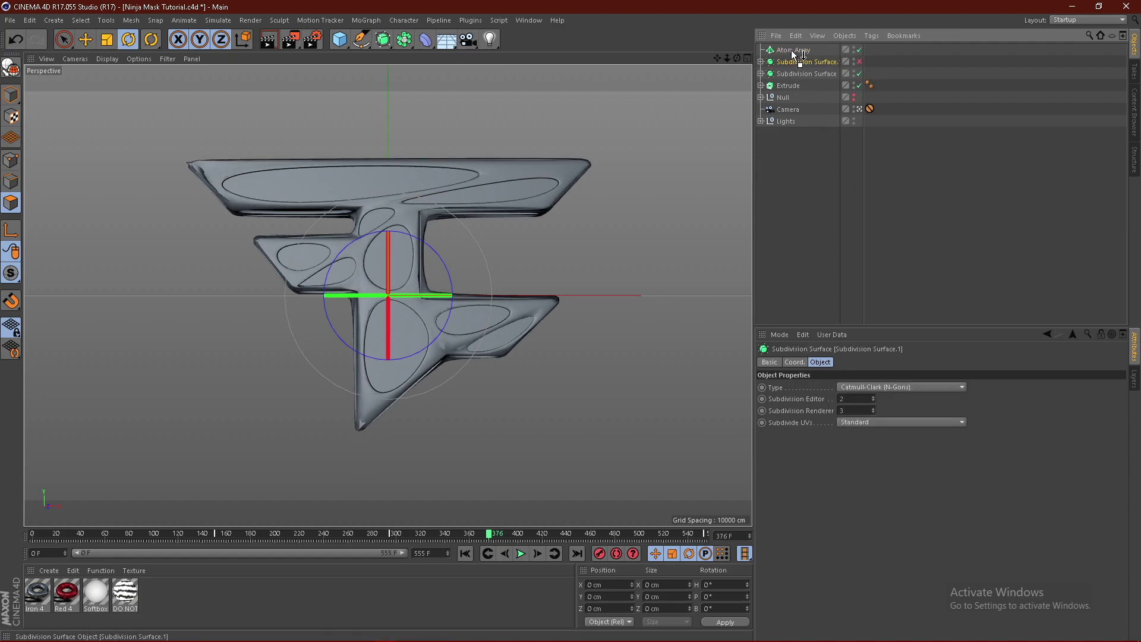
pyautogui.moveTo(794, 55); pyautogui.dragTo(794, 51)
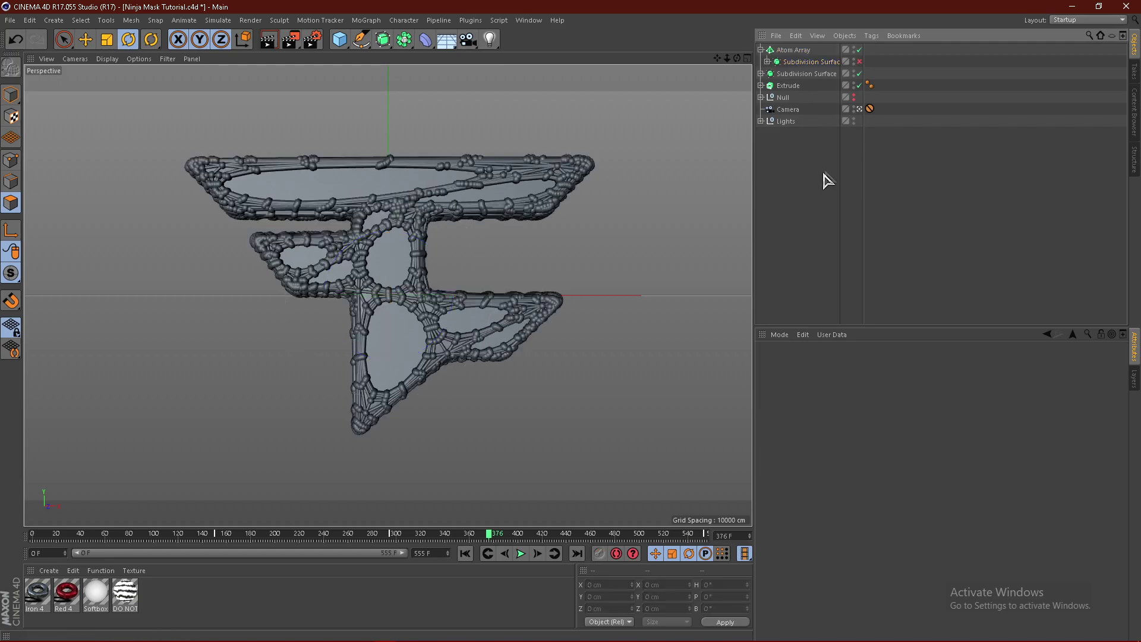
# Set the Atom Array's Sphere Radius to 1 cm.
pyautogui.click(790, 51)
pyautogui.click(838, 400)
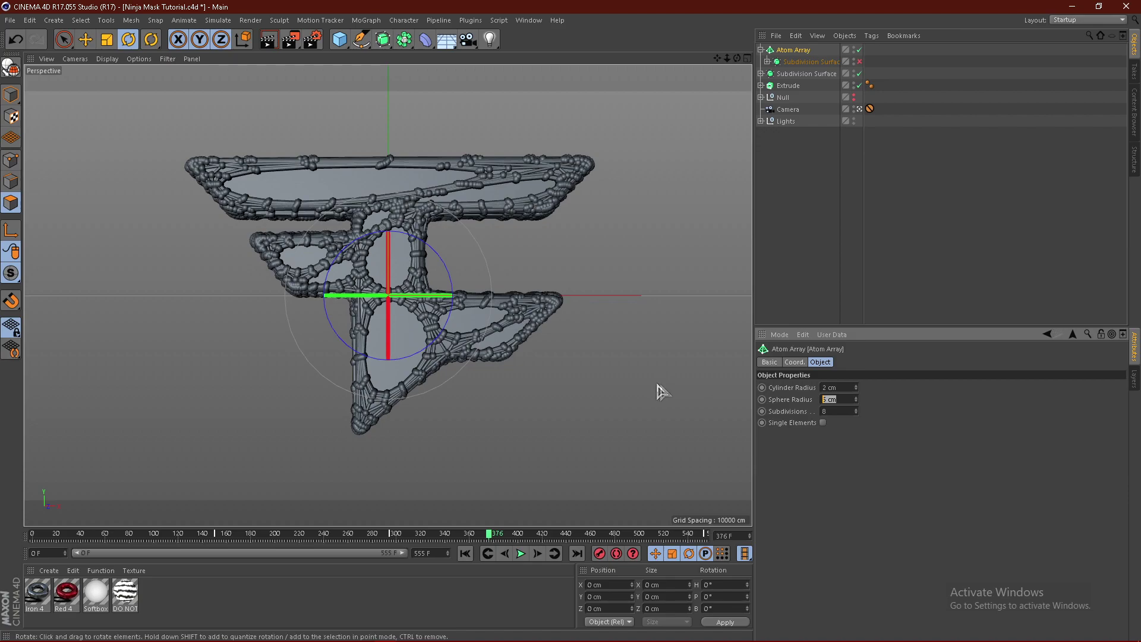
pyautogui.write('1')
pyautogui.press('Return')
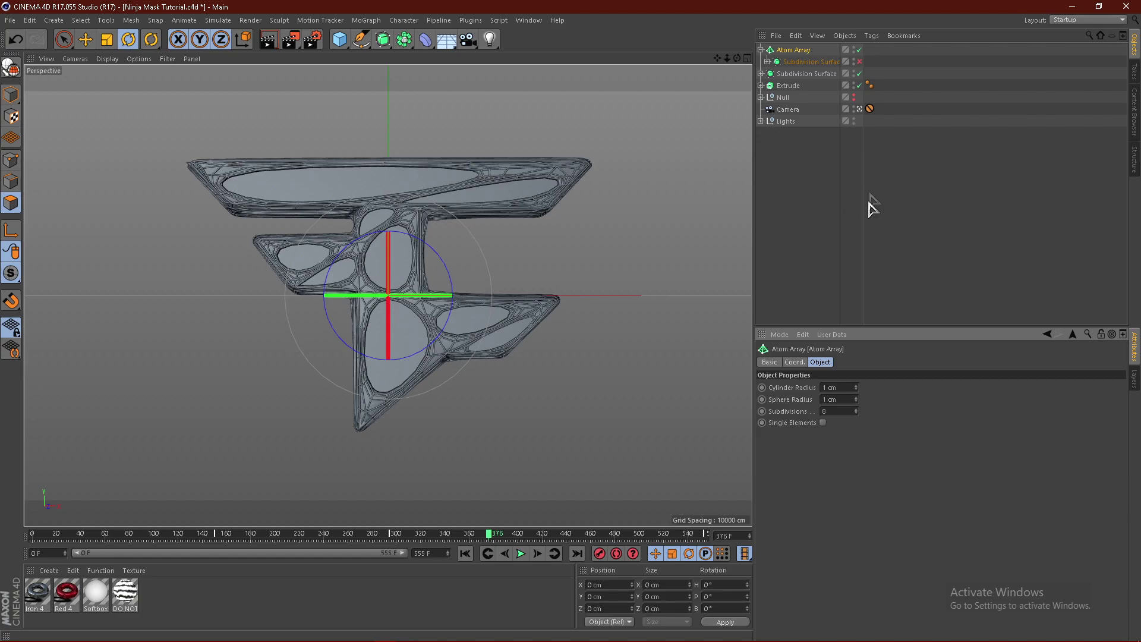
# Set the duplicate Subdivision Surface to editor level 1, render level 2, and re-enable it.
pyautogui.click(793, 62)
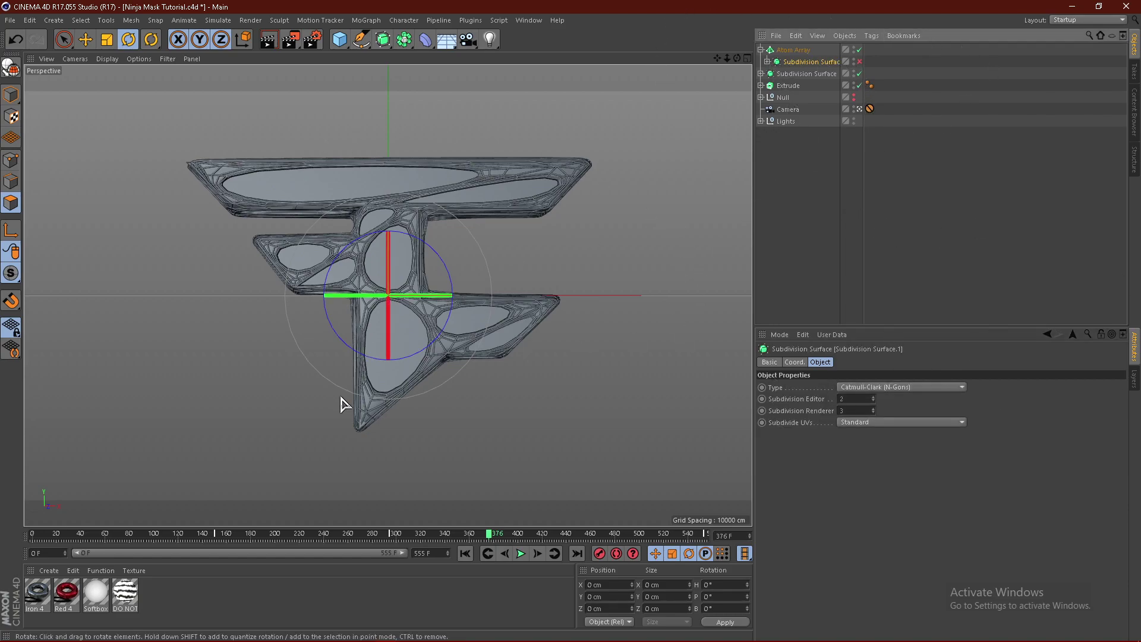
pyautogui.click(874, 401)
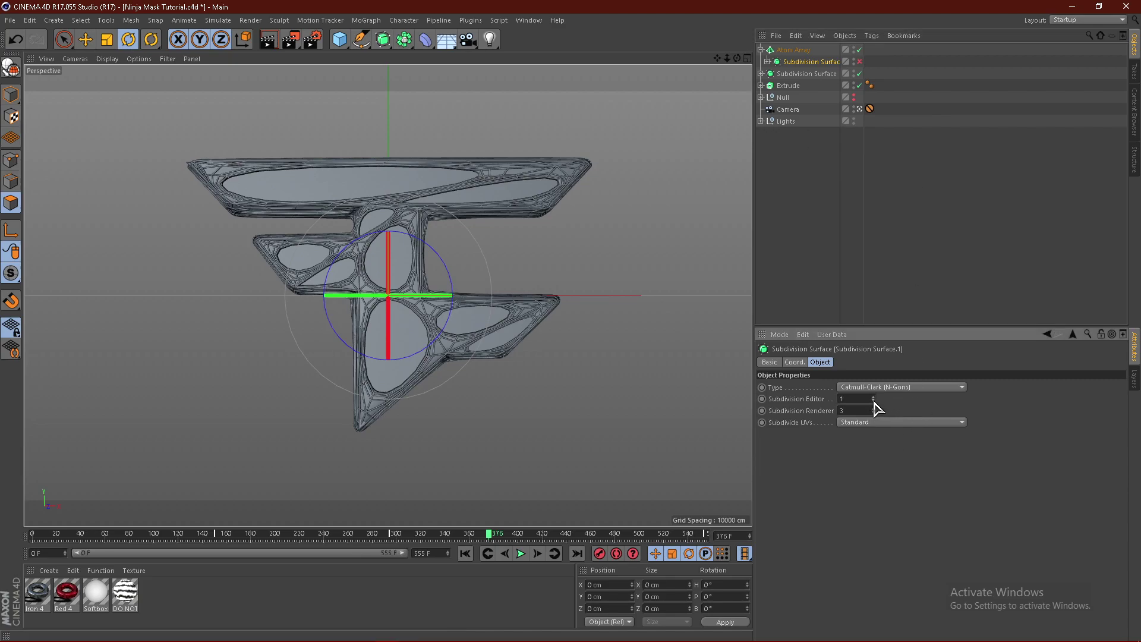
pyautogui.click(874, 412)
pyautogui.click(859, 61)
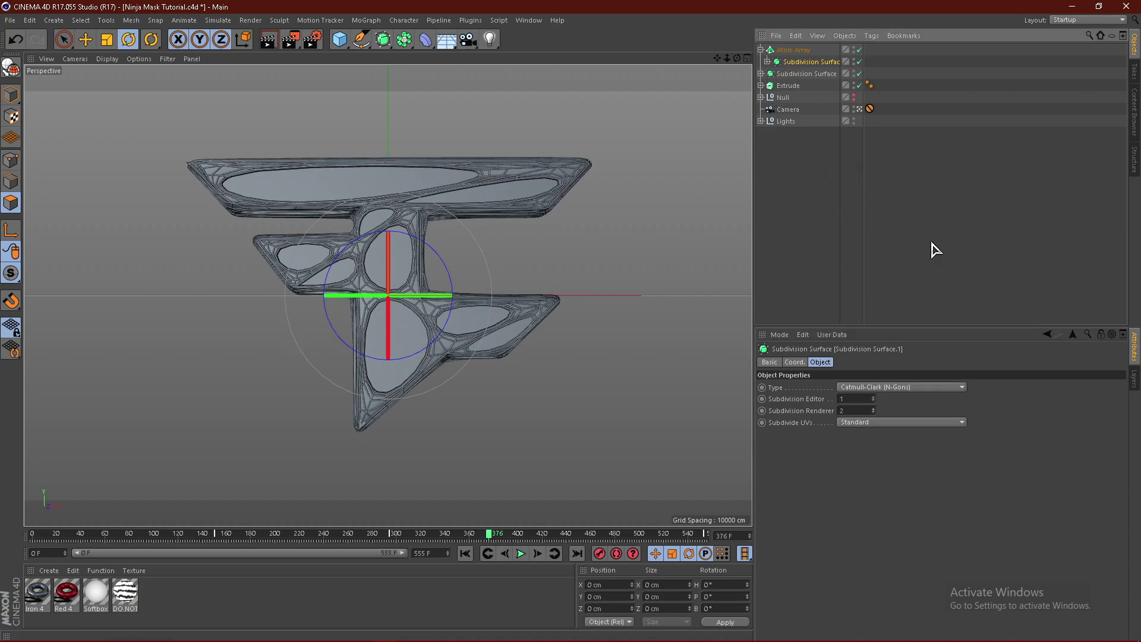
pyautogui.click(849, 245)
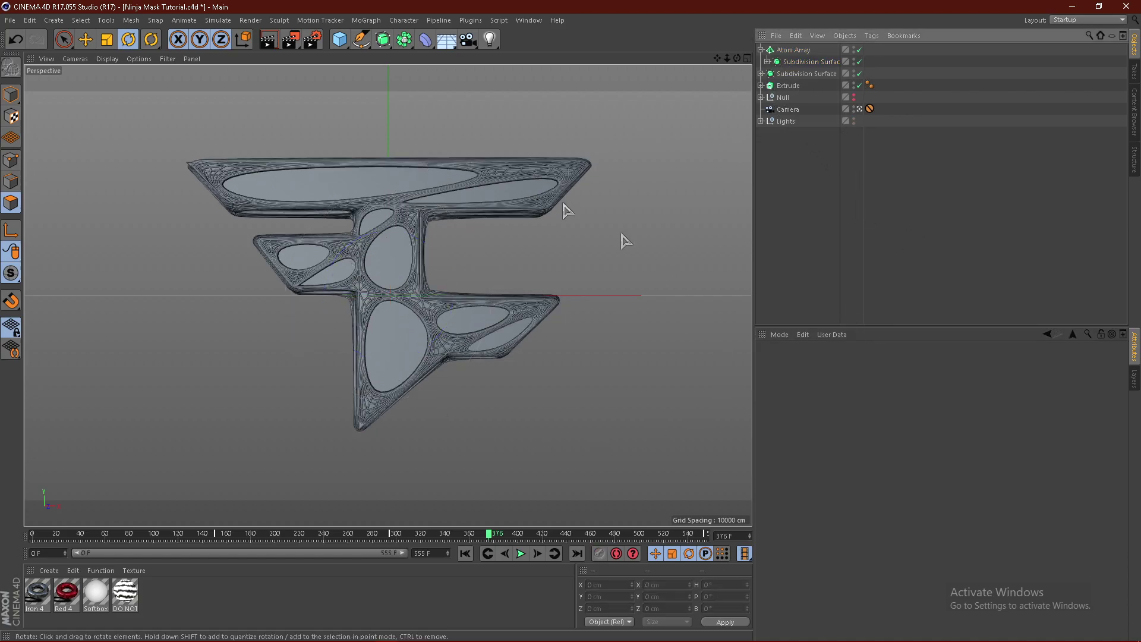
# Render a viewport preview, then clear it back to the editor view.
pyautogui.click(269, 40)
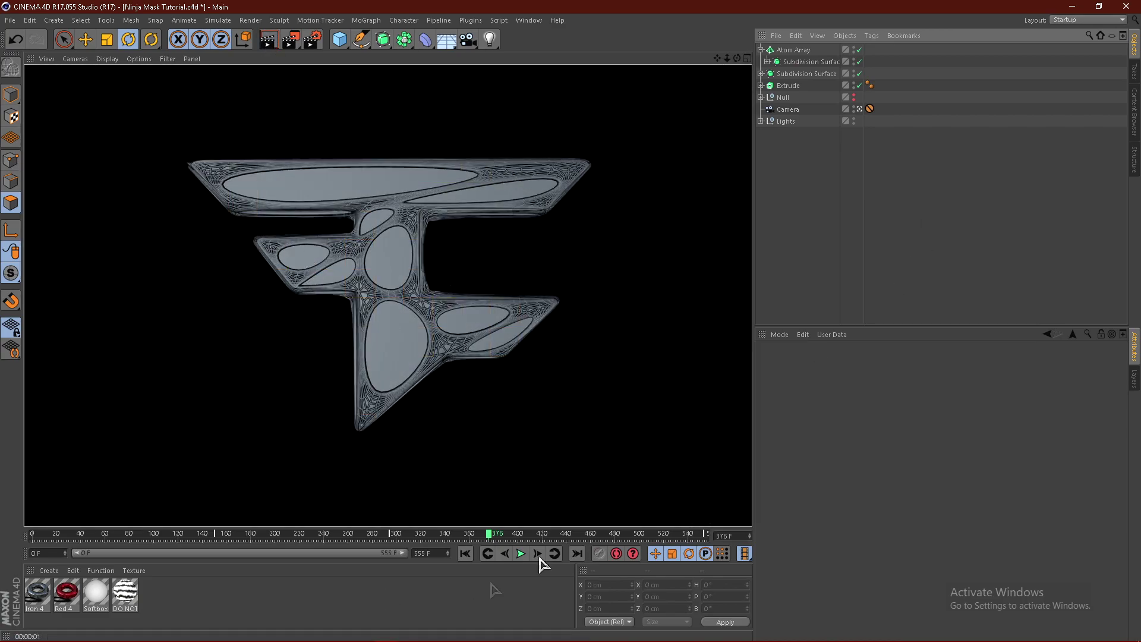
pyautogui.click(872, 215)
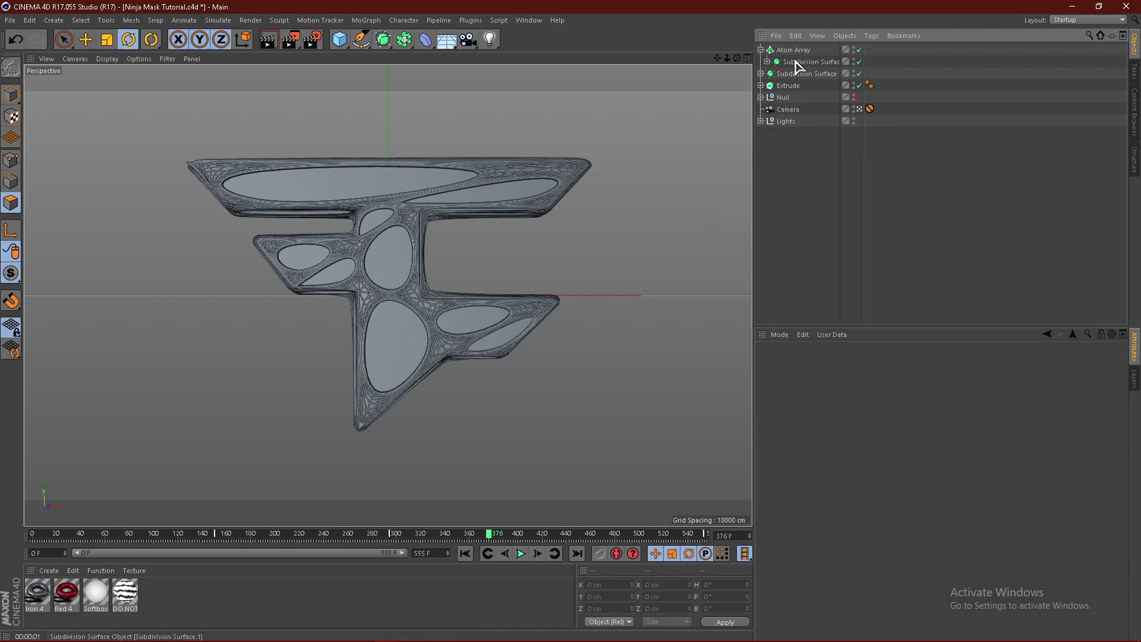
pyautogui.click(796, 62)
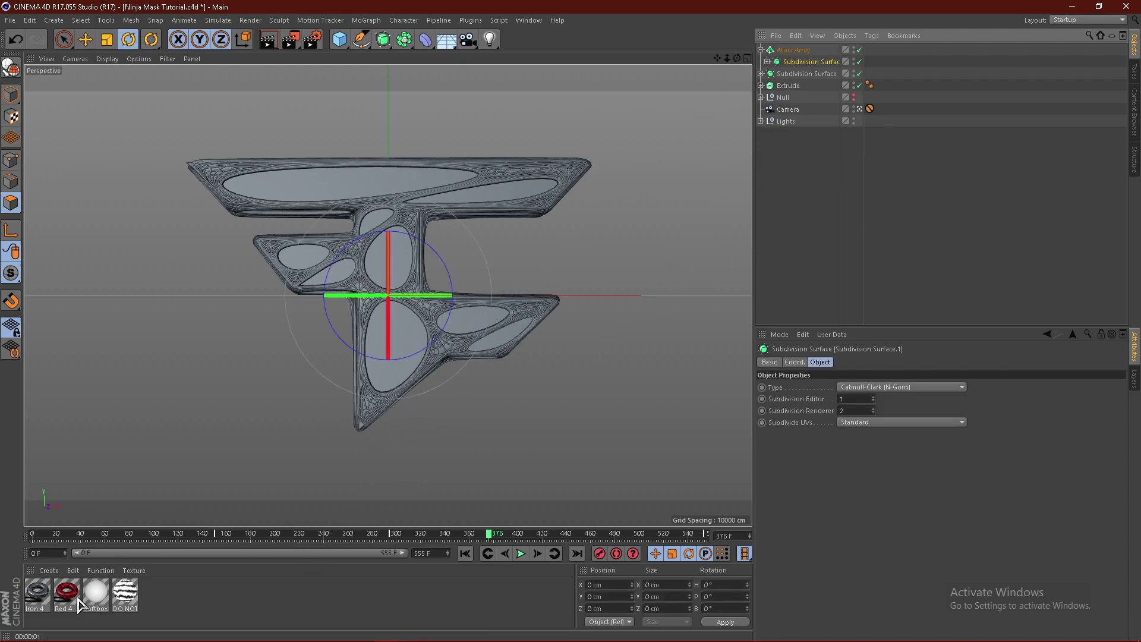
# Apply Iron 4 to the Atom Array with seamless Cubic projection.
pyautogui.click(761, 50)
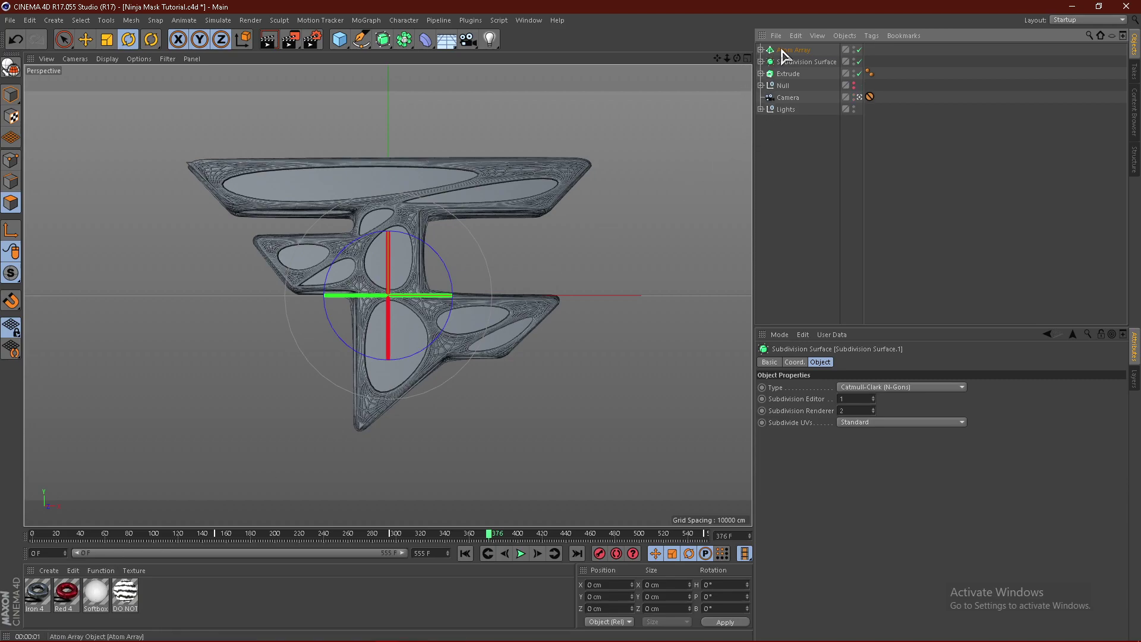
pyautogui.click(785, 50)
pyautogui.moveTo(367, 407); pyautogui.dragTo(186, 517)
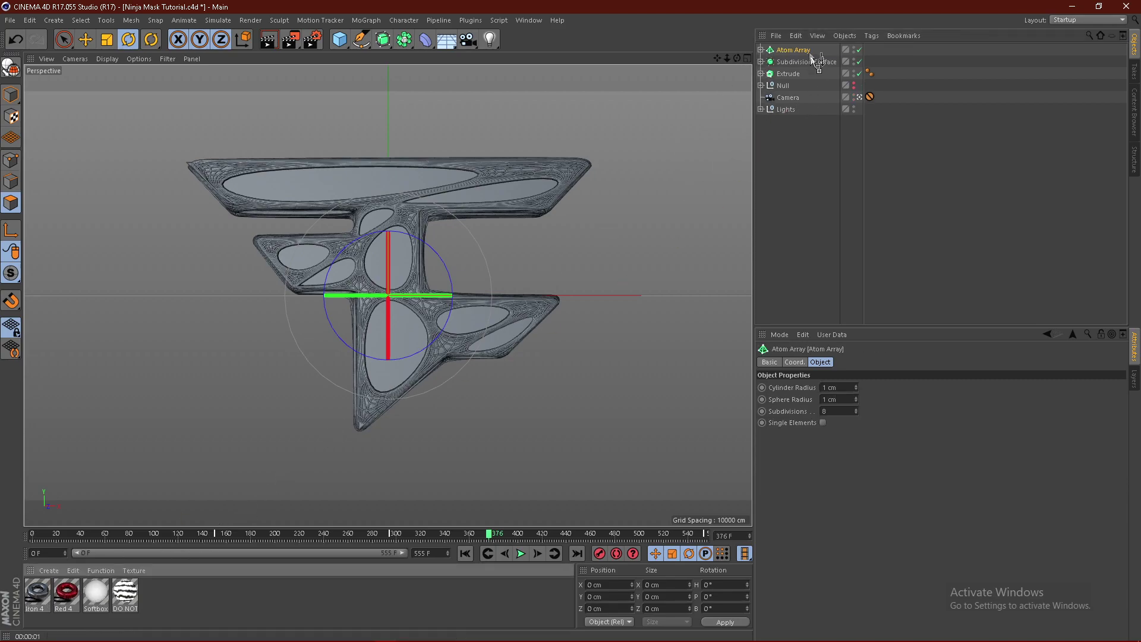
pyautogui.moveTo(802, 52); pyautogui.dragTo(799, 51)
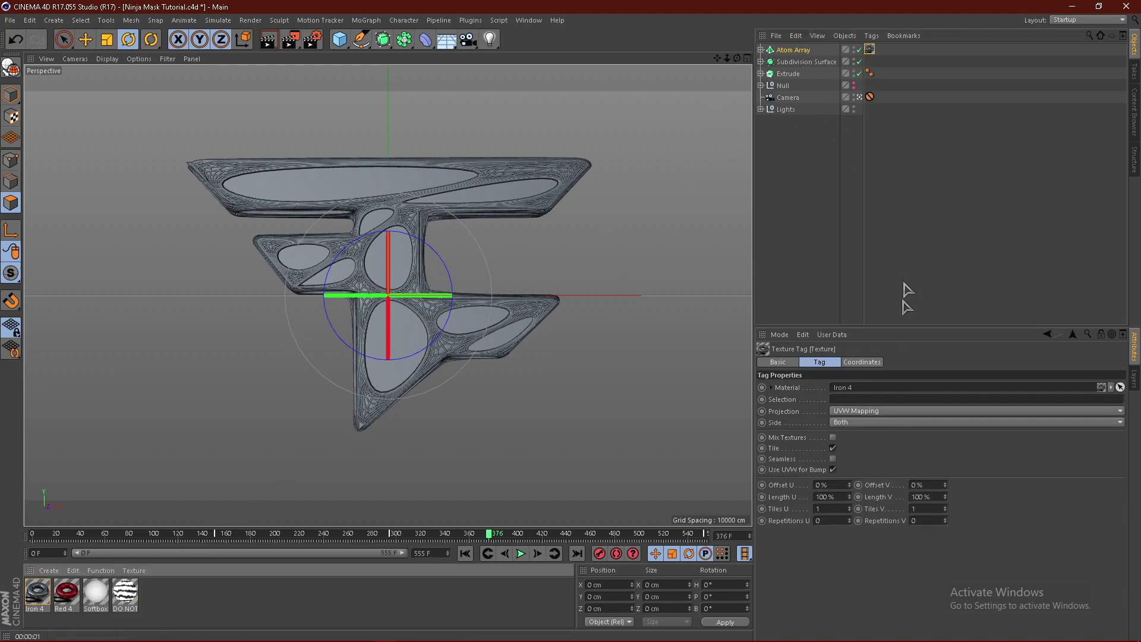
pyautogui.click(863, 410)
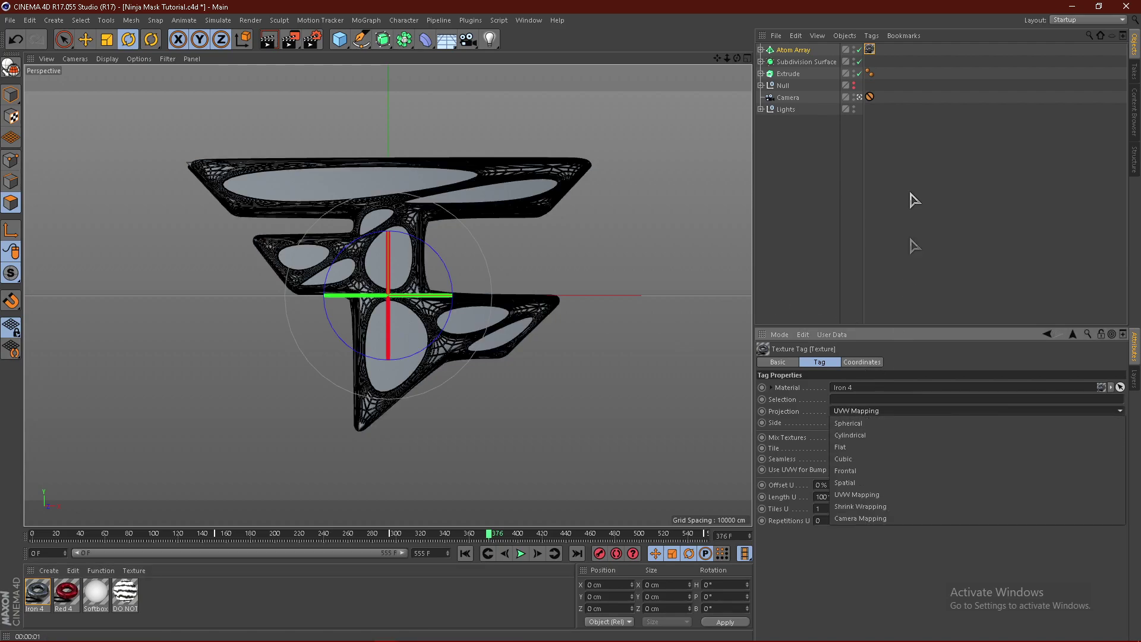
pyautogui.click(848, 146)
pyautogui.click(791, 50)
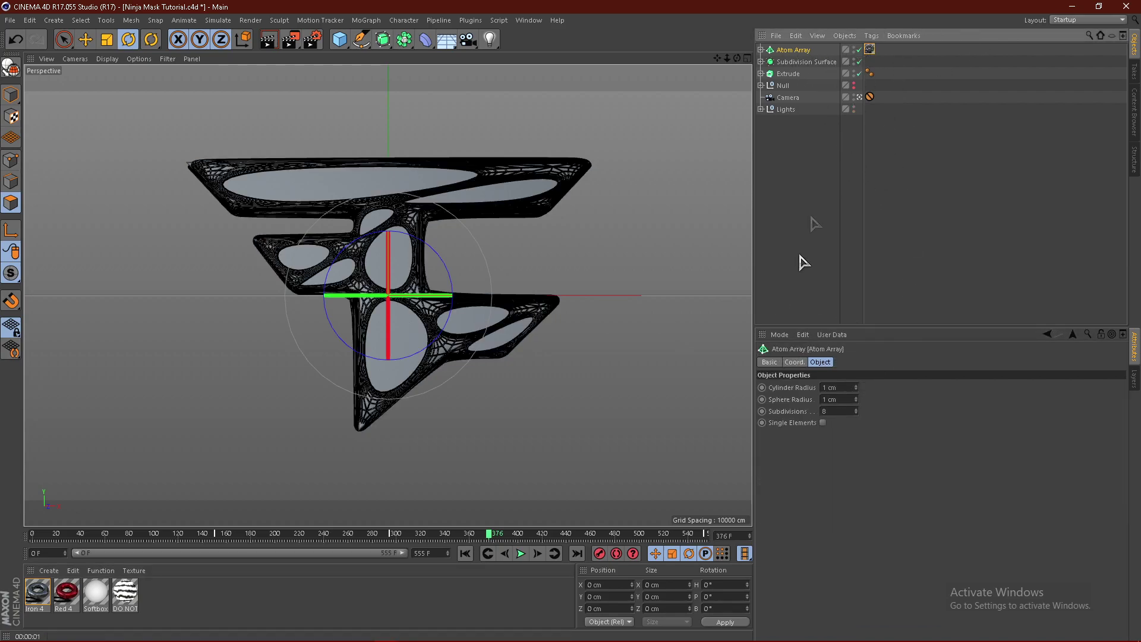
pyautogui.click(869, 49)
pyautogui.click(861, 411)
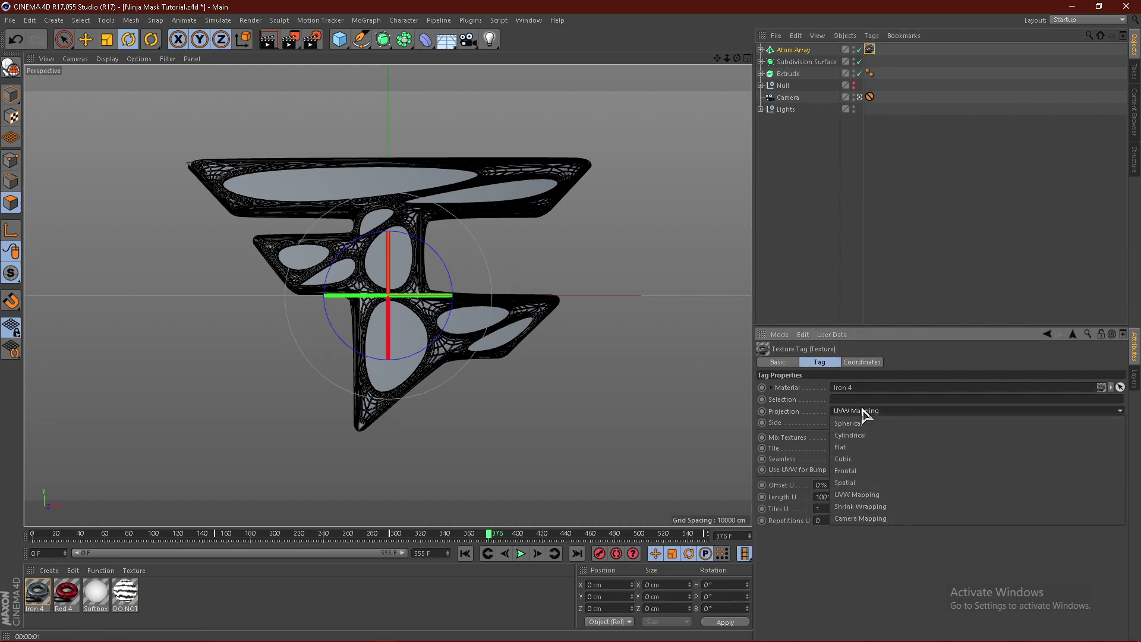
pyautogui.click(848, 460)
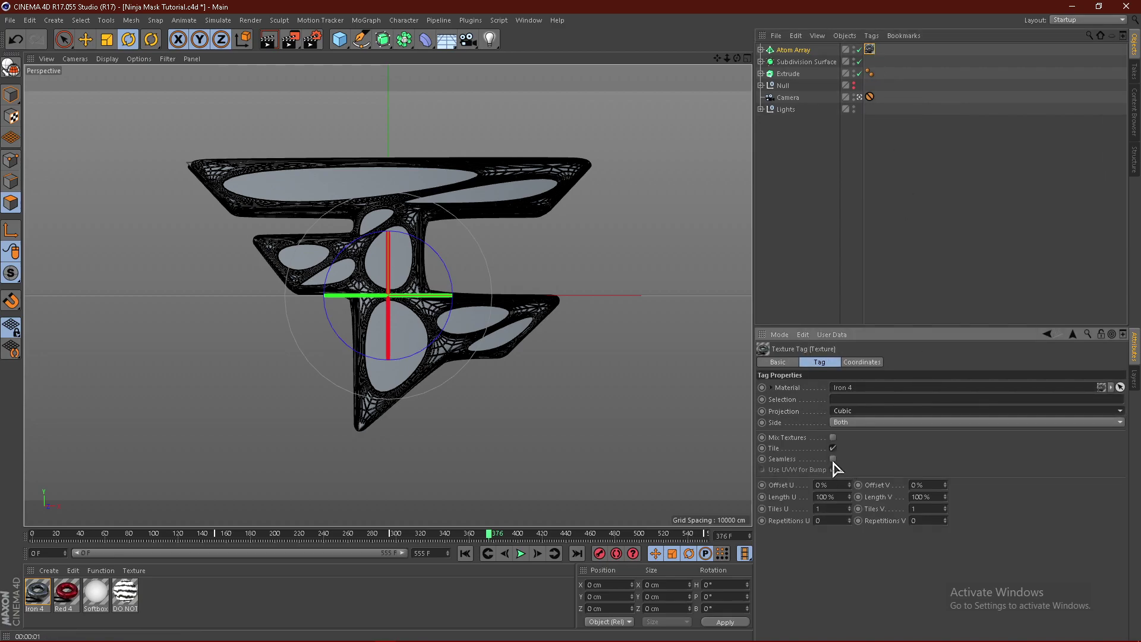
pyautogui.click(832, 459)
# Copy the Iron 4 texture tag onto the Subdivision Surface.
pyautogui.click(888, 162)
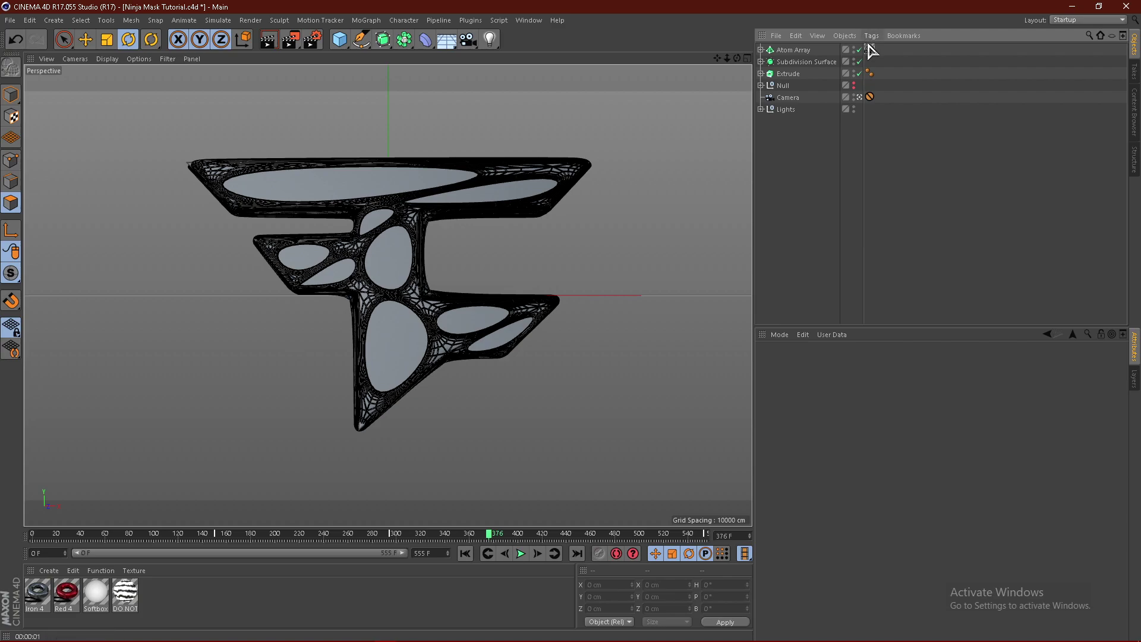
pyautogui.click(869, 49)
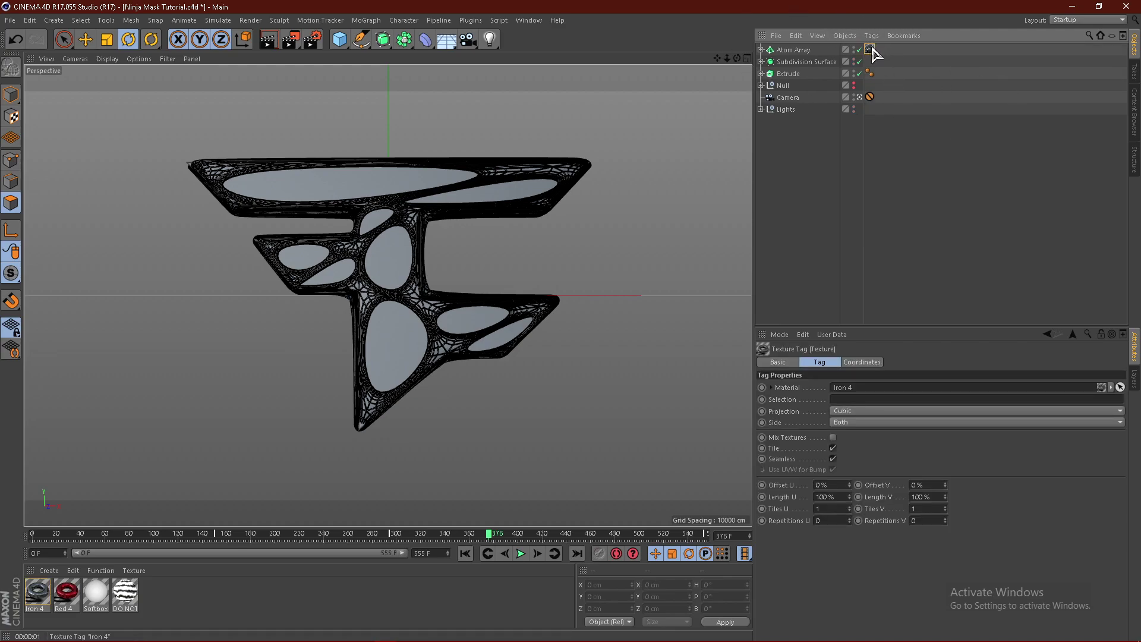
pyautogui.keyDown('ctrl'); pyautogui.moveTo(871, 58); pyautogui.dragTo(872, 61); pyautogui.keyUp('ctrl')
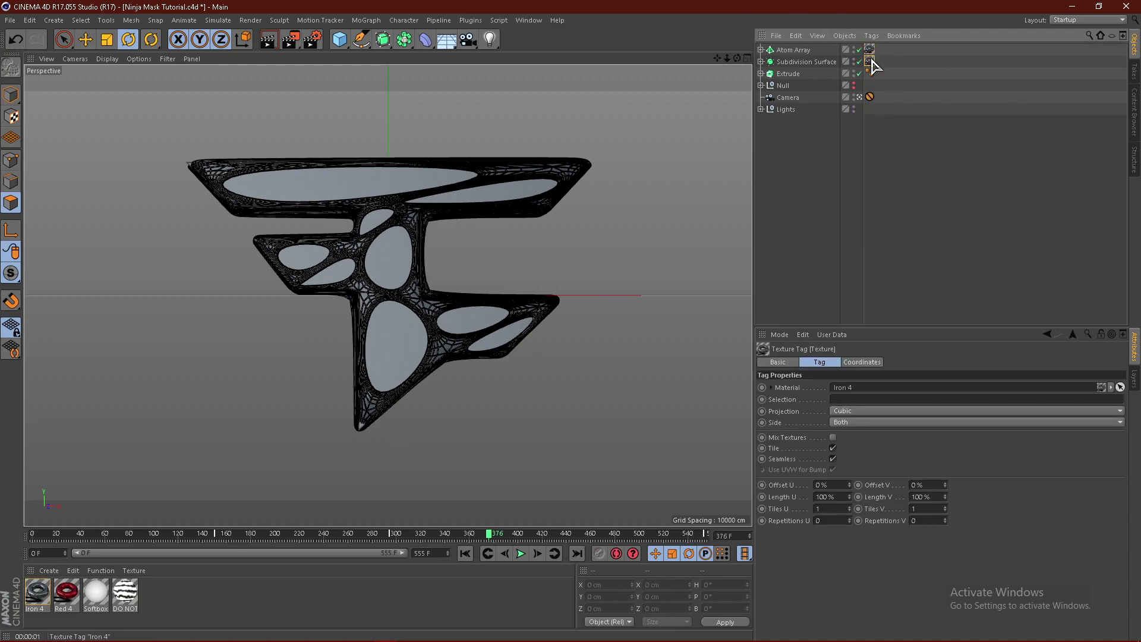
pyautogui.click(797, 62)
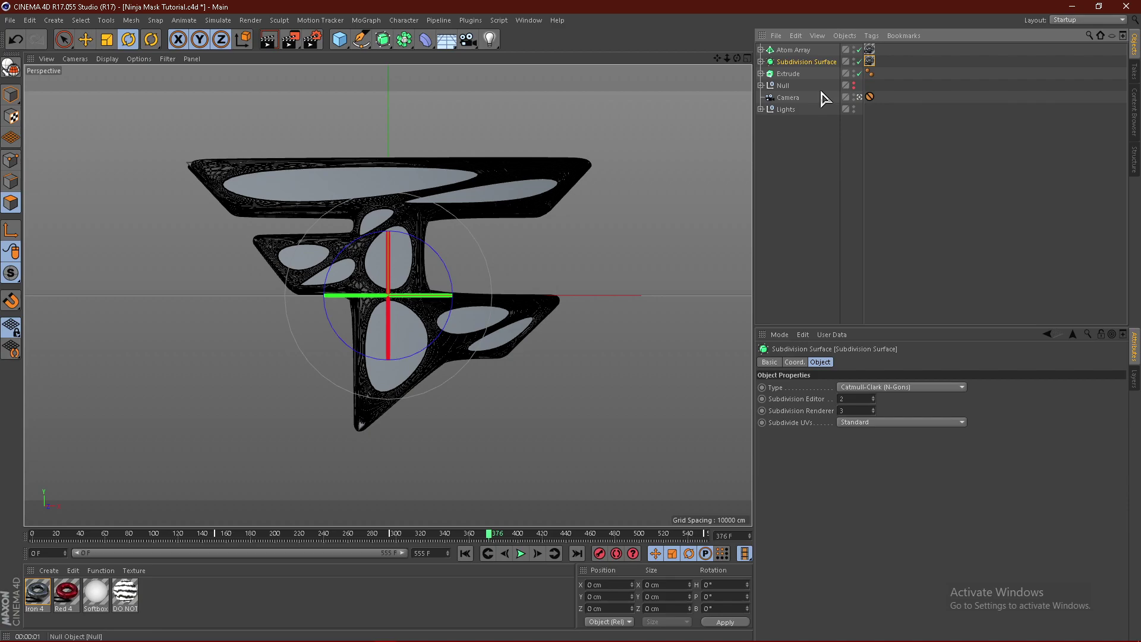
pyautogui.click(789, 74)
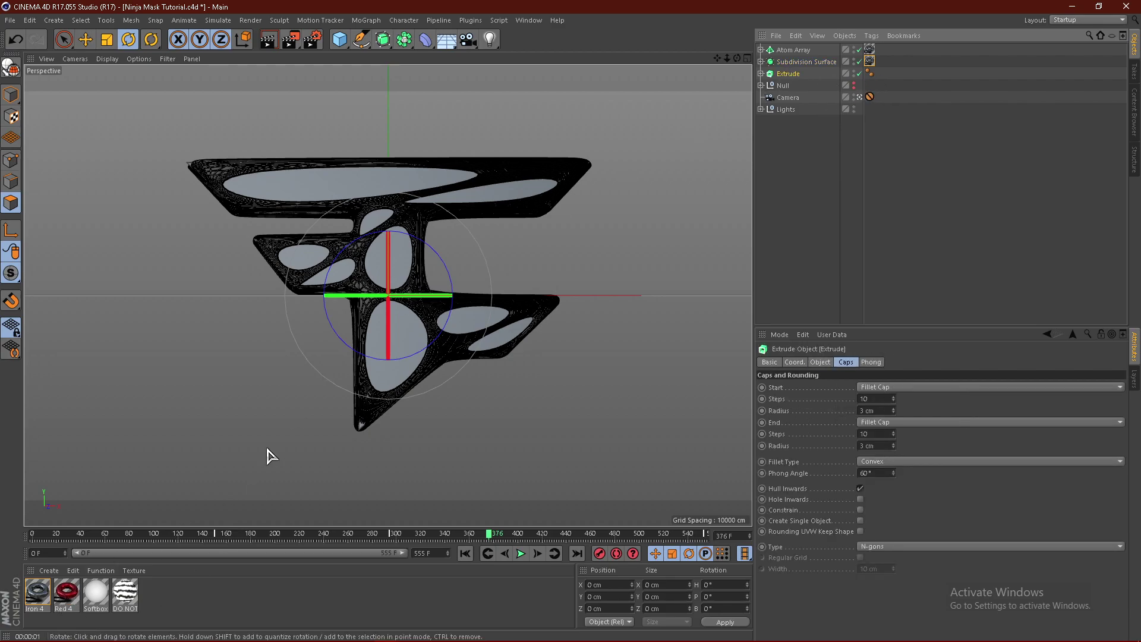
# Apply Red 4 to the Extrude with Cubic projection.
pyautogui.moveTo(70, 592); pyautogui.dragTo(758, 343)
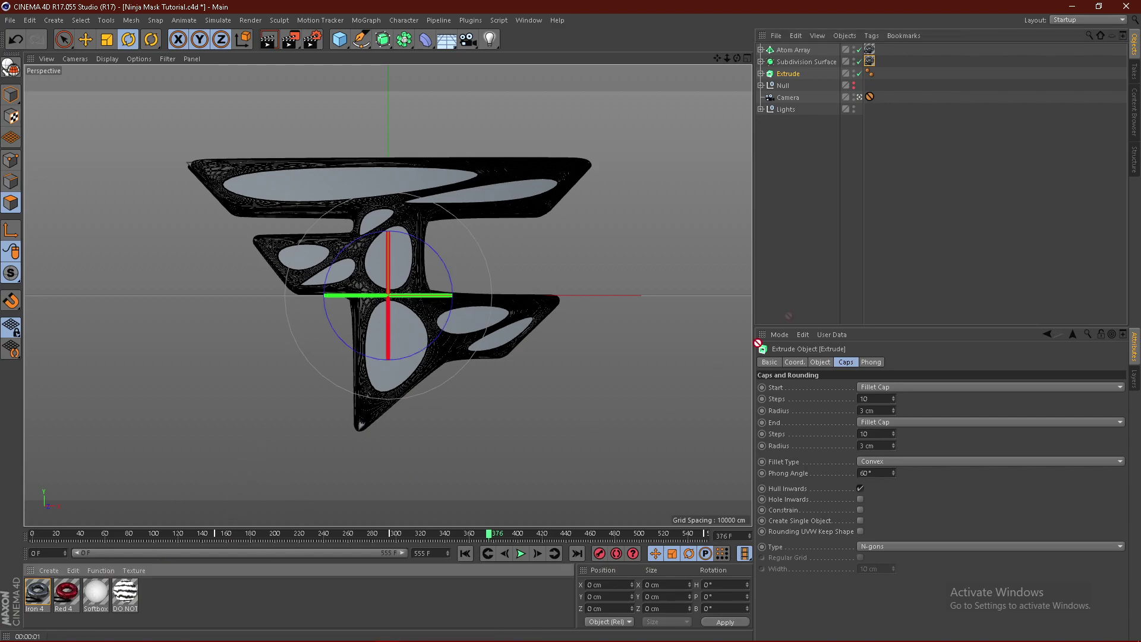
pyautogui.moveTo(796, 91)
pyautogui.mouseDown()
pyautogui.moveTo(796, 65)
pyautogui.moveTo(790, 74)
pyautogui.mouseUp()
pyautogui.click(866, 411)
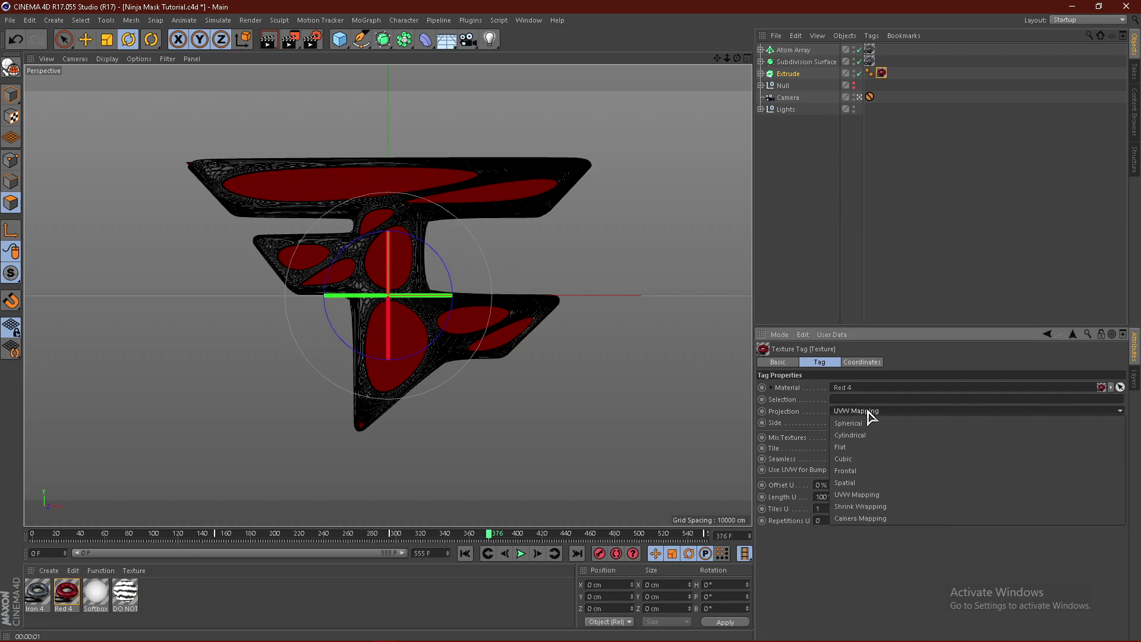
pyautogui.click(845, 460)
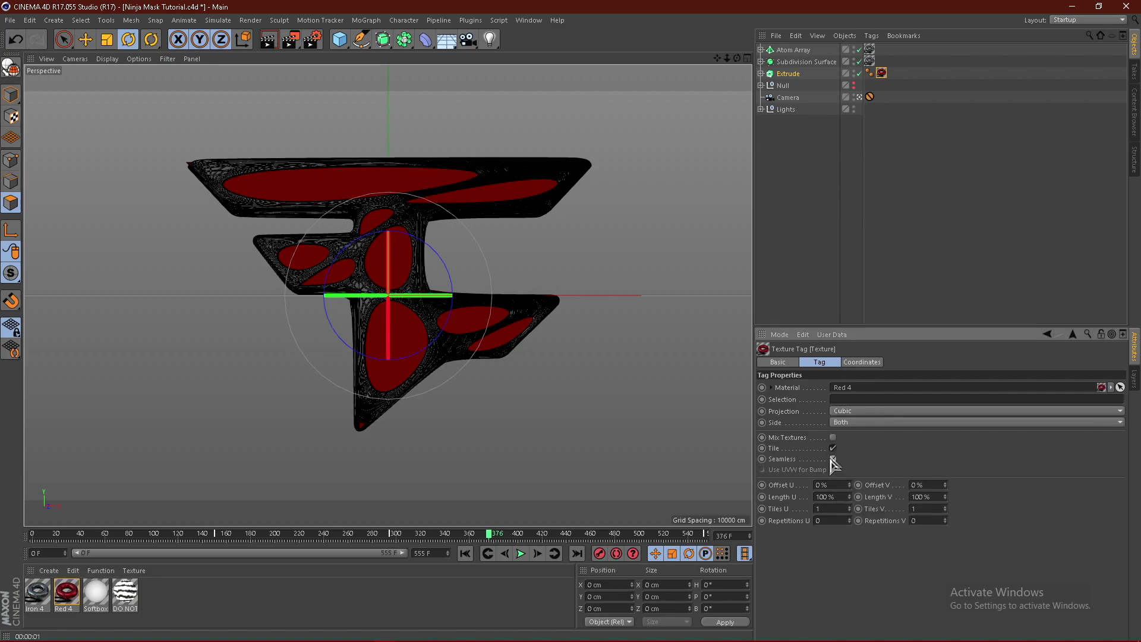
pyautogui.click(879, 237)
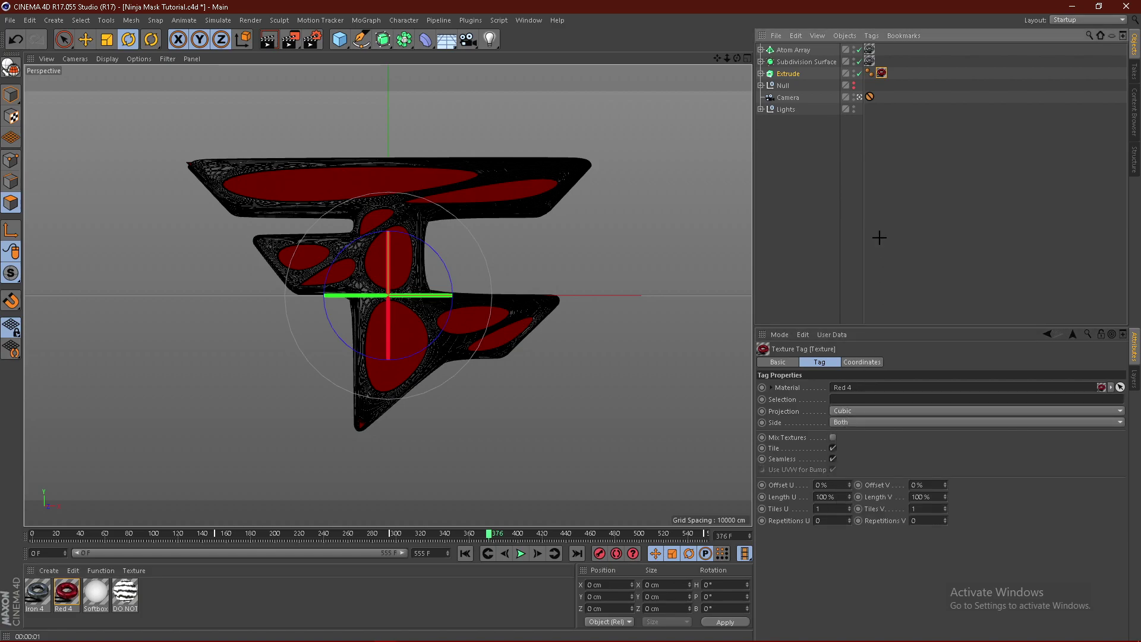
pyautogui.click(785, 73)
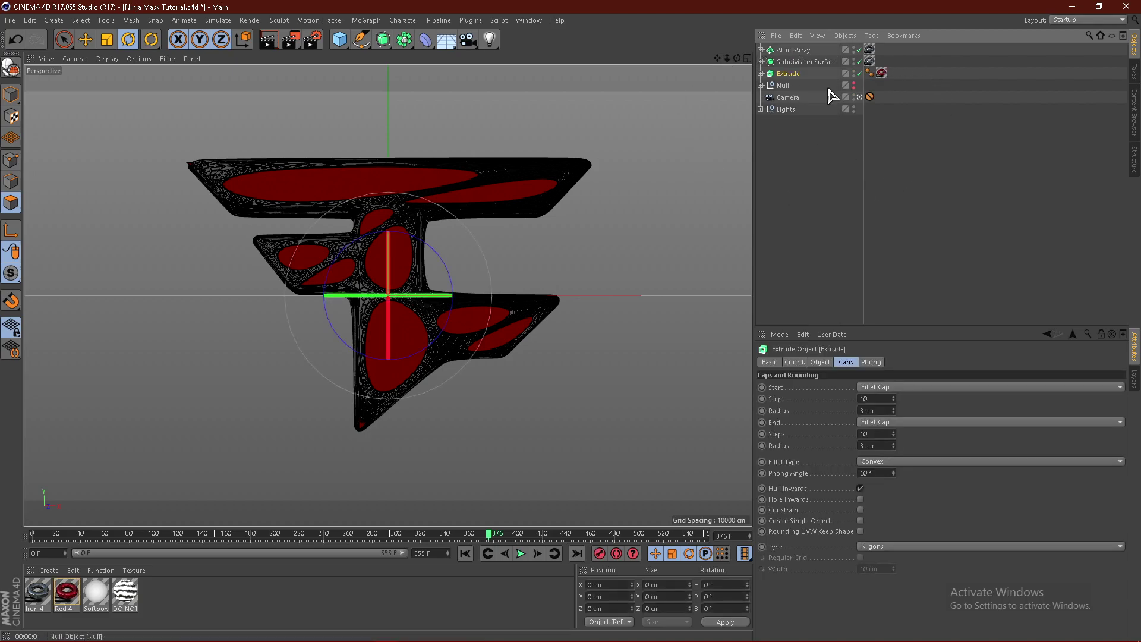
pyautogui.keyDown('shift'); pyautogui.click(799, 50); pyautogui.keyUp('shift')
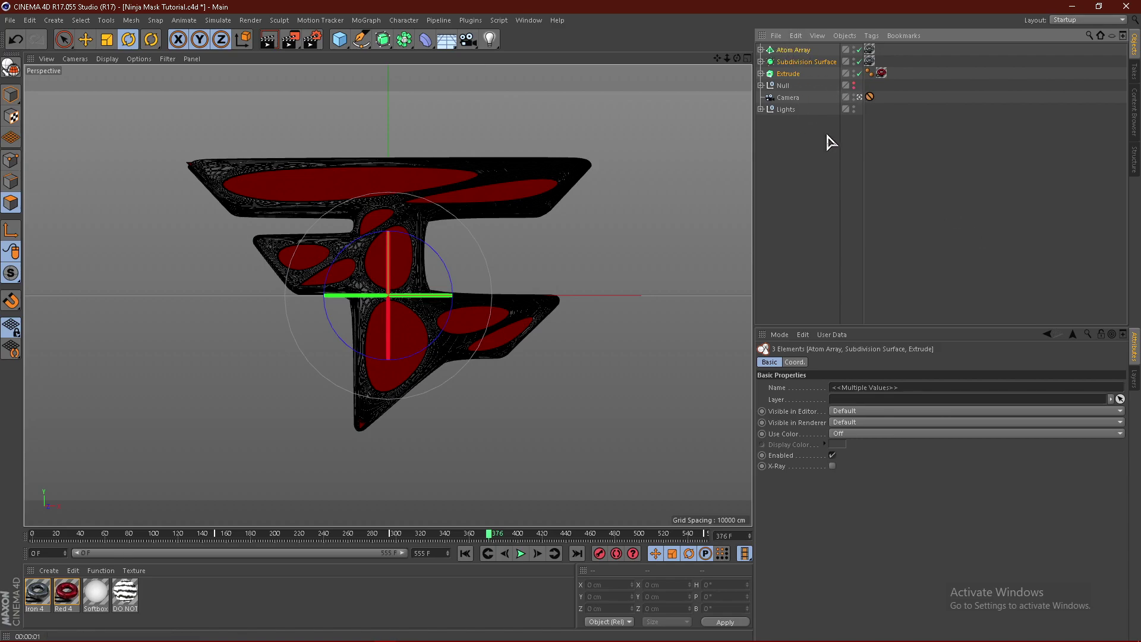
# Group Extrude, Subdivision Surface and Atom Array under Null.1 and select the new group.
pyautogui.hotkey('alt', 'g')
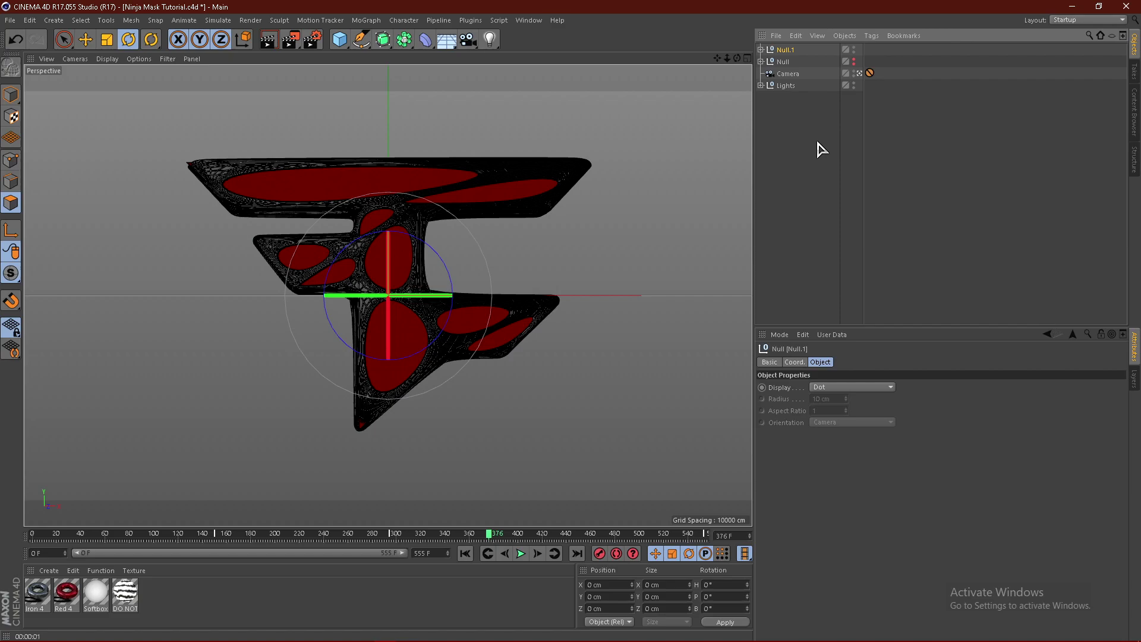
pyautogui.click(809, 107)
pyautogui.click(784, 52)
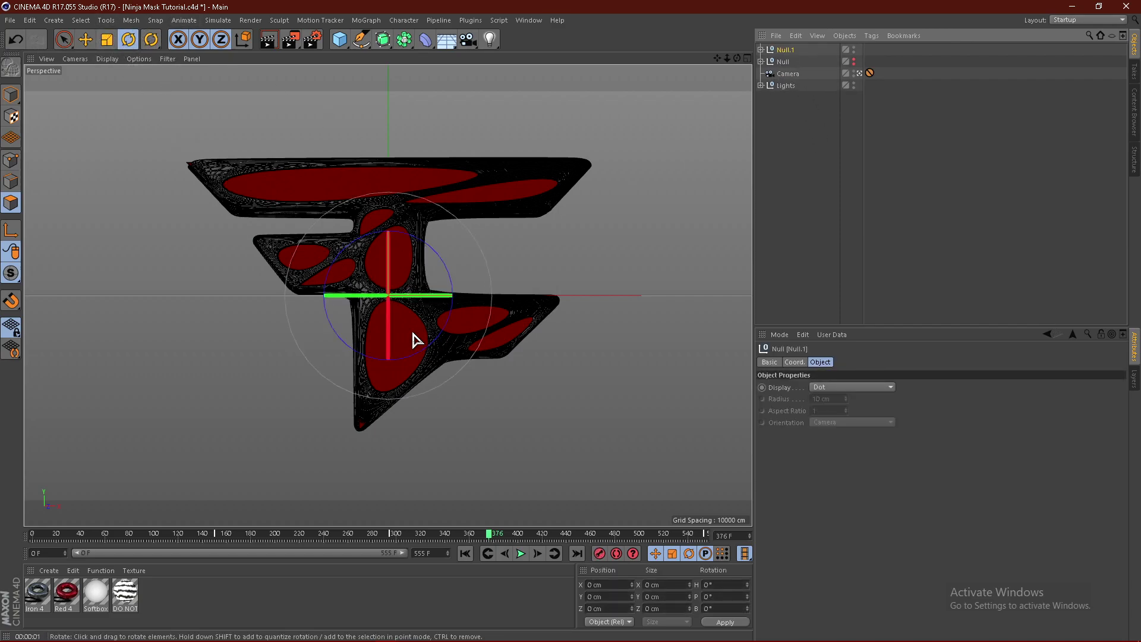
# Tilt Null.1 slightly in the viewport and render the current view.
pyautogui.moveTo(414, 339)
pyautogui.mouseDown()
pyautogui.moveTo(390, 309)
pyautogui.moveTo(392, 285)
pyautogui.moveTo(408, 321)
pyautogui.mouseUp()
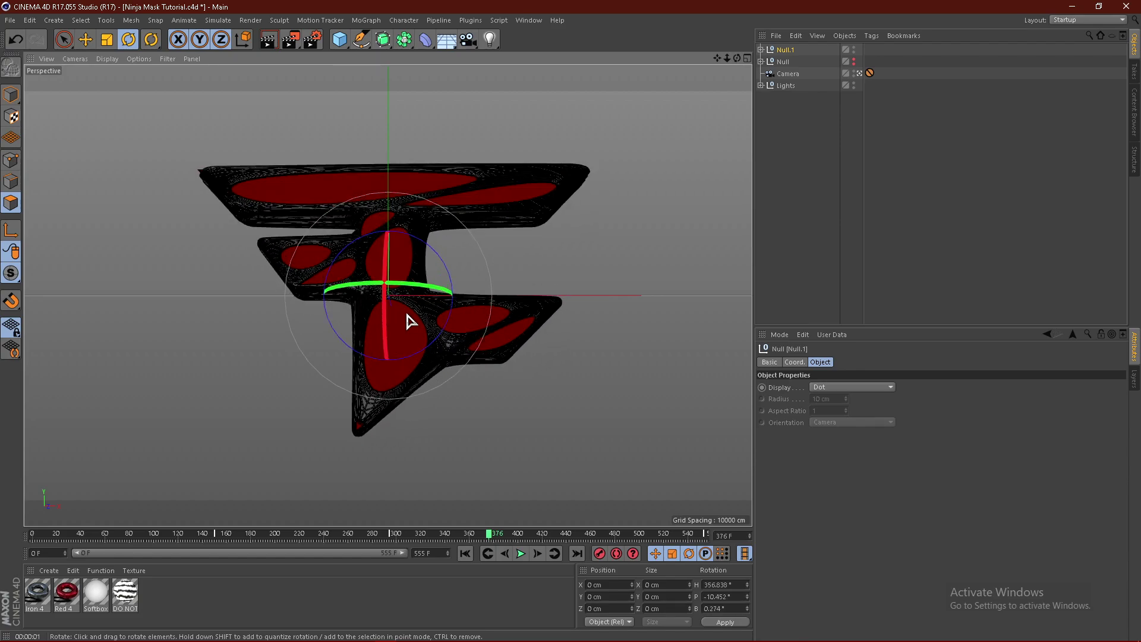
pyautogui.hotkey('ctrl', 'z')
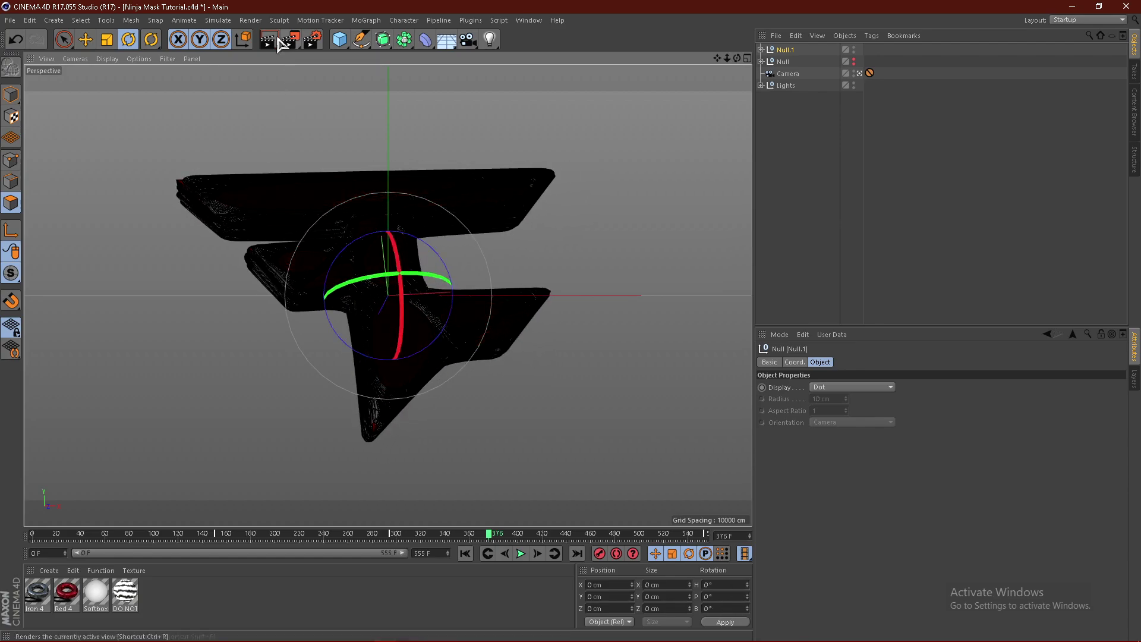
pyautogui.click(278, 41)
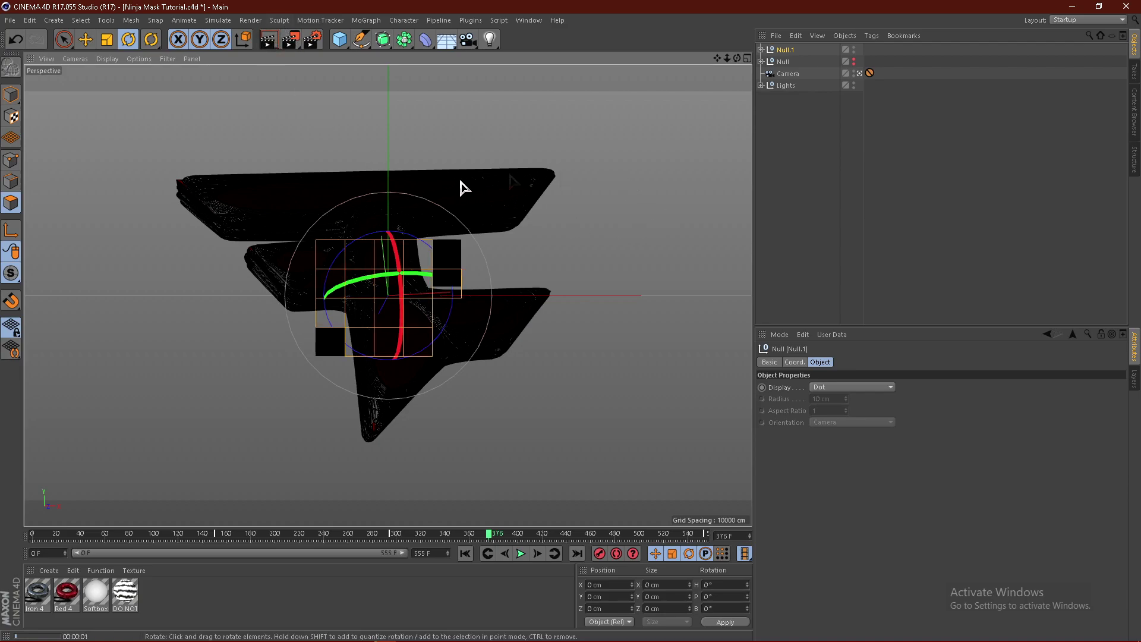